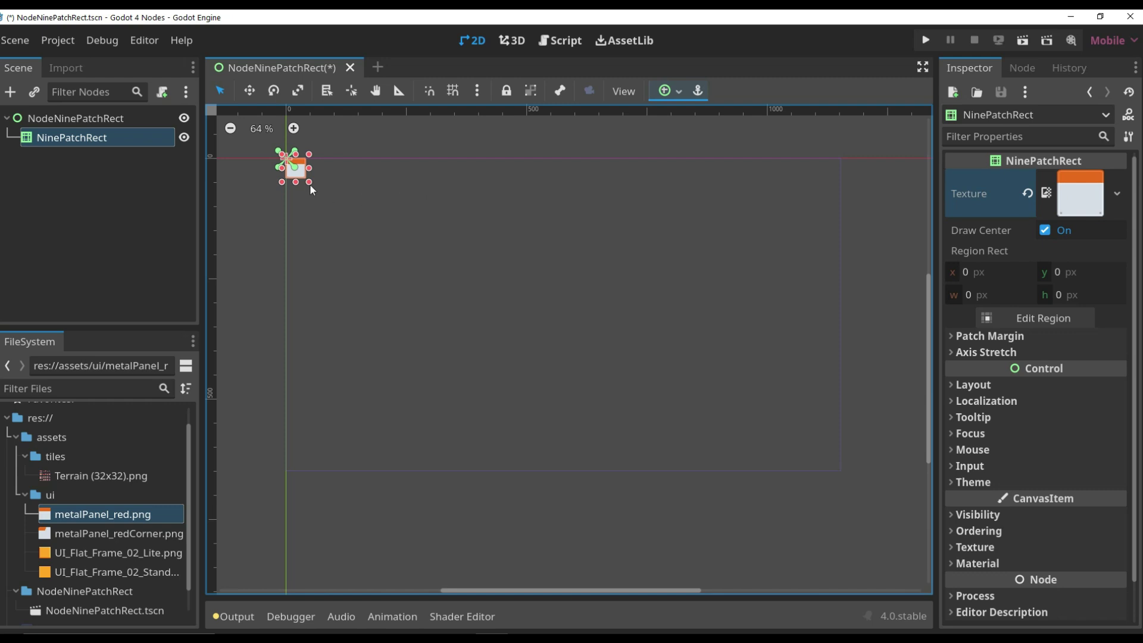
- Enlarge the NinePatchRect to about 650 px wide and set its four patch margins to 32 px
{"action": "left_click_drag", "start_coordinate": [309, 183], "coordinate": [607, 463]}
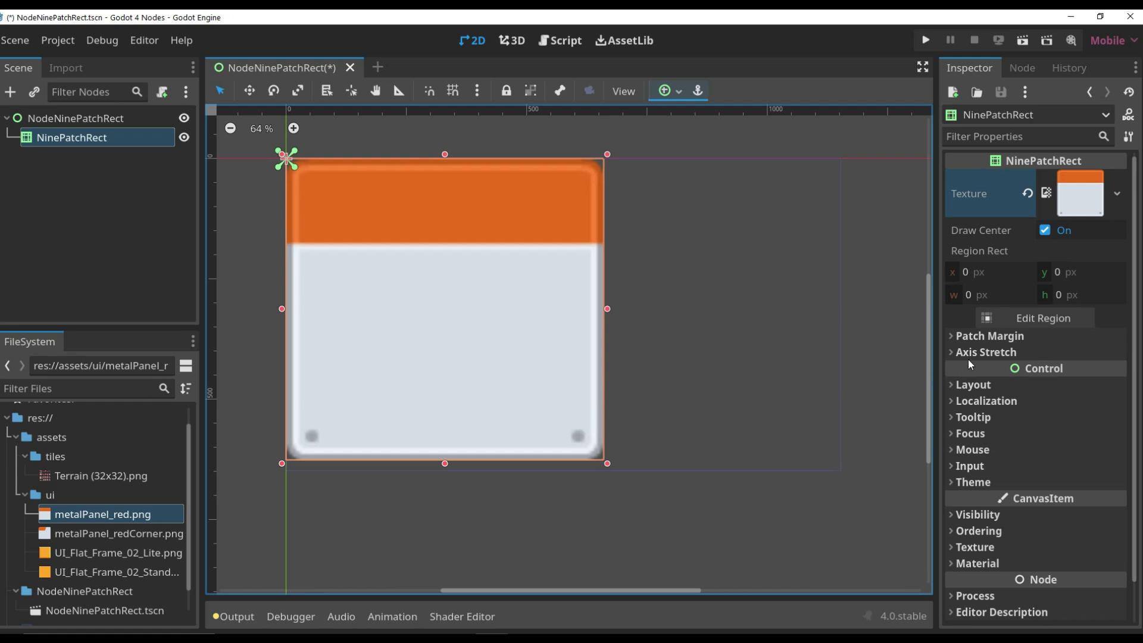
{"action": "left_click", "coordinate": [973, 337]}
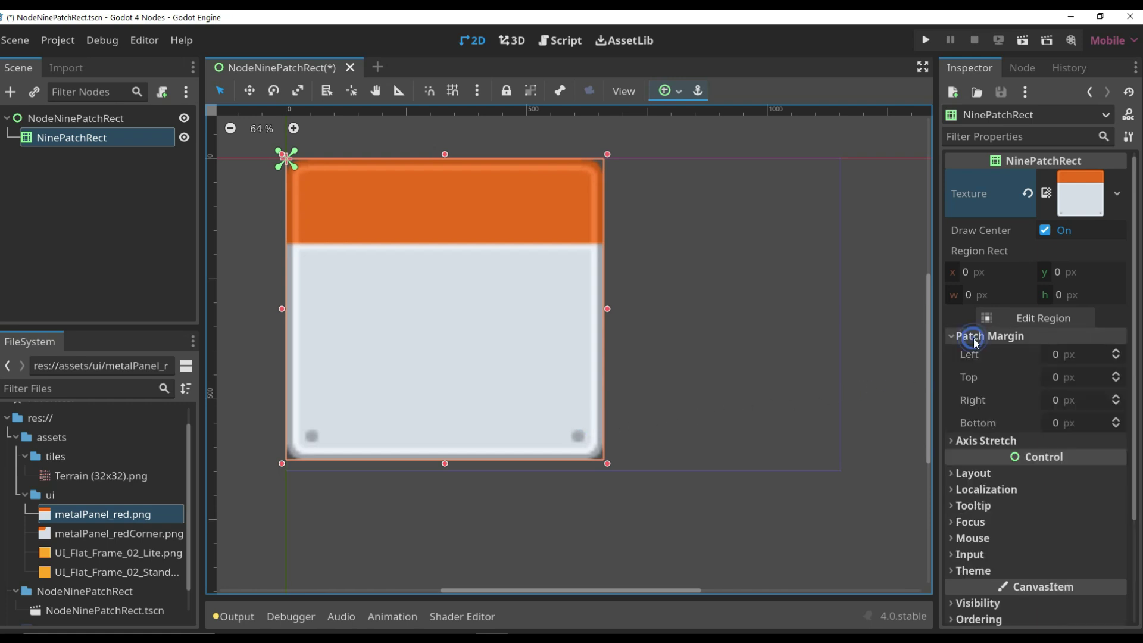
{"action": "left_click", "coordinate": [1054, 358]}
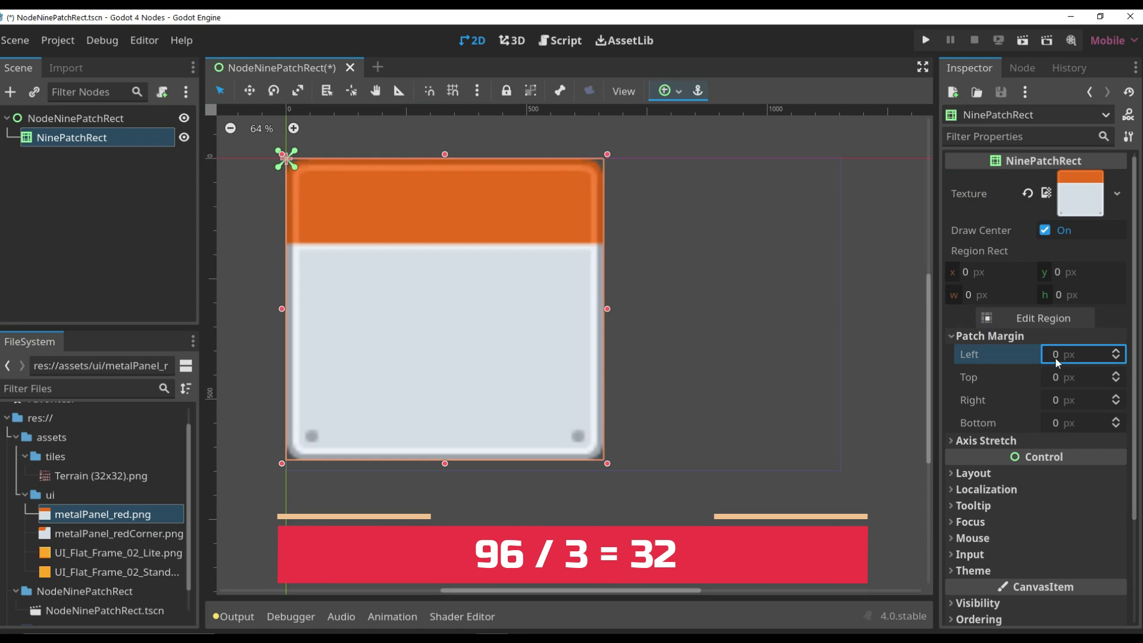
{"action": "left_click", "coordinate": [1055, 356]}
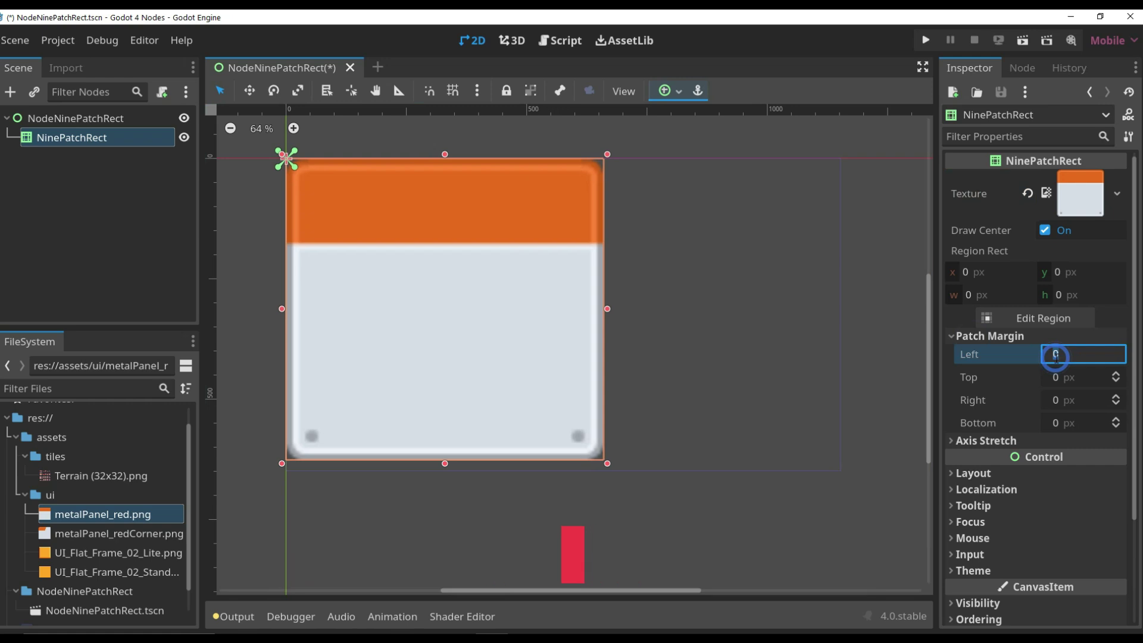
{"action": "type", "text": "32"}
{"action": "left_click", "coordinate": [1056, 377]}
{"action": "type", "text": "32"}
{"action": "left_click", "coordinate": [1057, 400]}
{"action": "type", "text": "32"}
{"action": "left_click", "coordinate": [1058, 423]}
{"action": "type", "text": "32"}
{"action": "key", "text": "Return"}
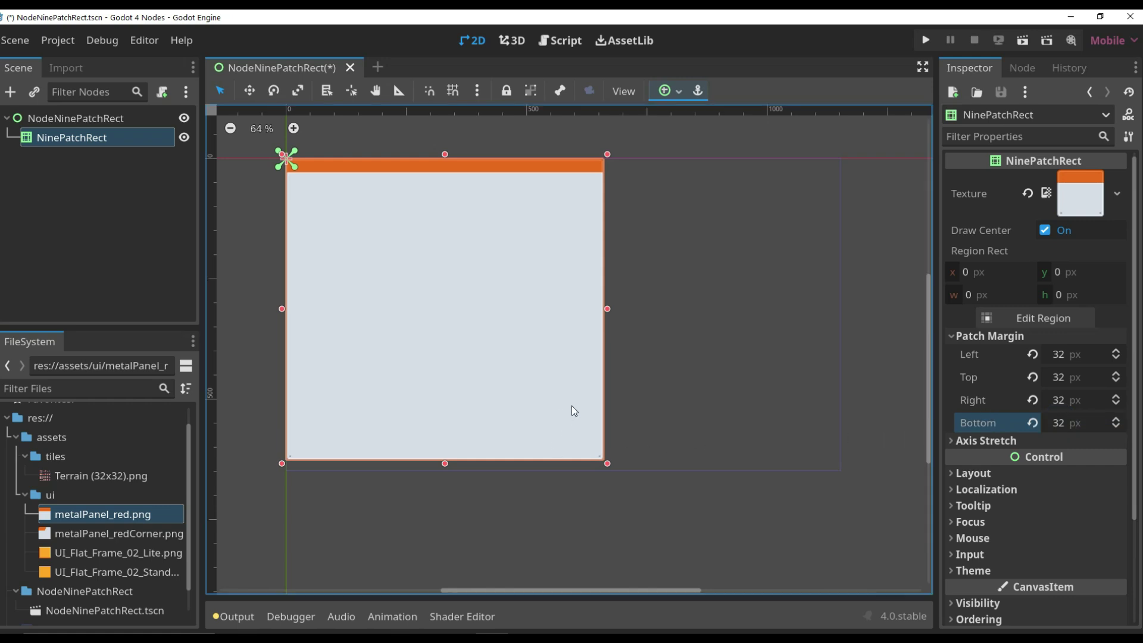
- Add metalPanel_red.png to the scene as a sprite beside the NinePatchRect and scale it up to a similar size
{"action": "left_click", "coordinate": [653, 372]}
{"action": "left_click", "coordinate": [167, 518]}
{"action": "left_click_drag", "start_coordinate": [166, 515], "coordinate": [905, 527]}
{"action": "left_click", "coordinate": [708, 365]}
{"action": "left_click_drag", "start_coordinate": [834, 494], "coordinate": [751, 314]}
{"action": "left_click_drag", "start_coordinate": [825, 361], "coordinate": [886, 471]}
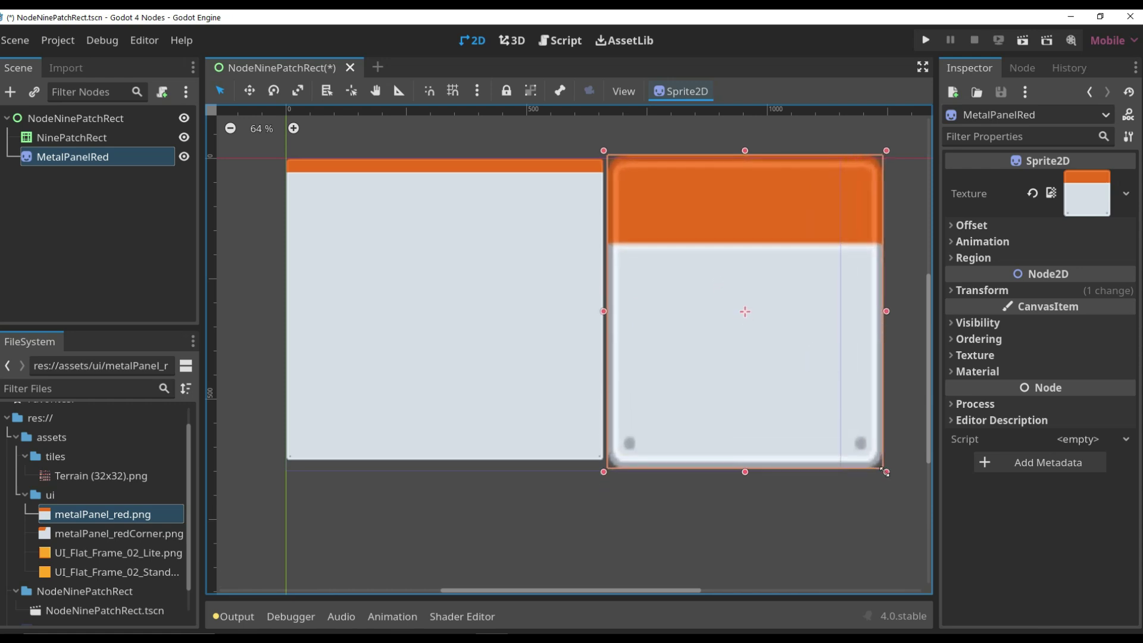
- Compare the lower corners of the NinePatchRect and the scaled MetalPanelRed sprite up close
{"action": "left_click", "coordinate": [542, 405]}
{"action": "left_click", "coordinate": [708, 405]}
{"action": "left_click", "coordinate": [563, 447]}
{"action": "scroll", "coordinate": [603, 466], "scroll_direction": "up", "scroll_amount": 3}
{"action": "scroll", "coordinate": [604, 466], "scroll_direction": "up", "scroll_amount": 6}
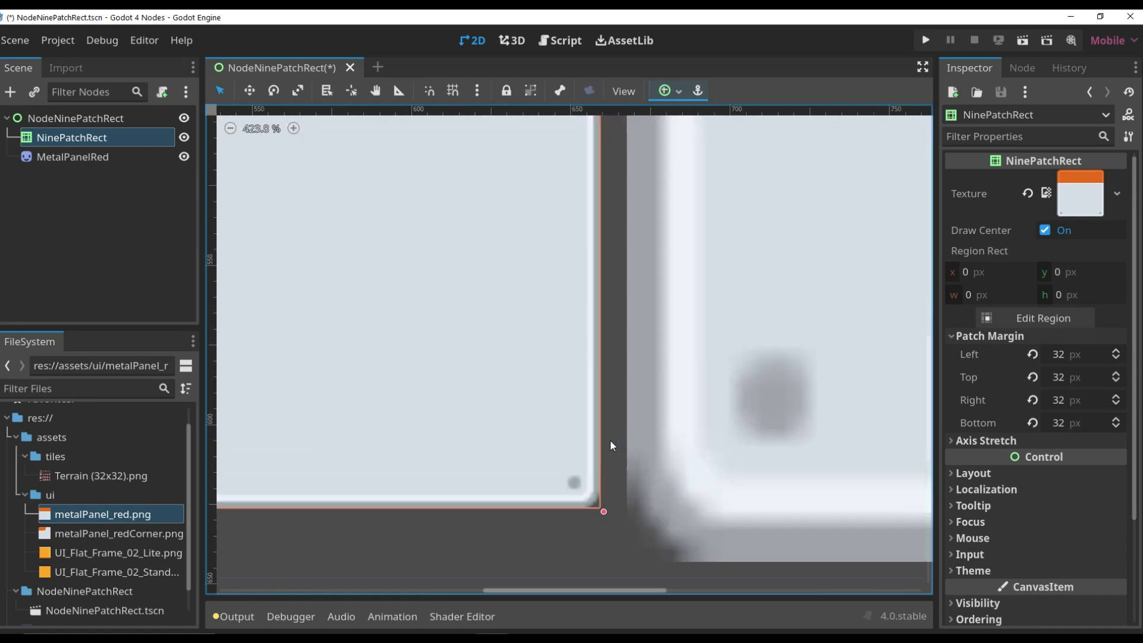
{"action": "scroll", "coordinate": [610, 444], "scroll_direction": "up", "scroll_amount": 1}
{"action": "left_click", "coordinate": [664, 457]}
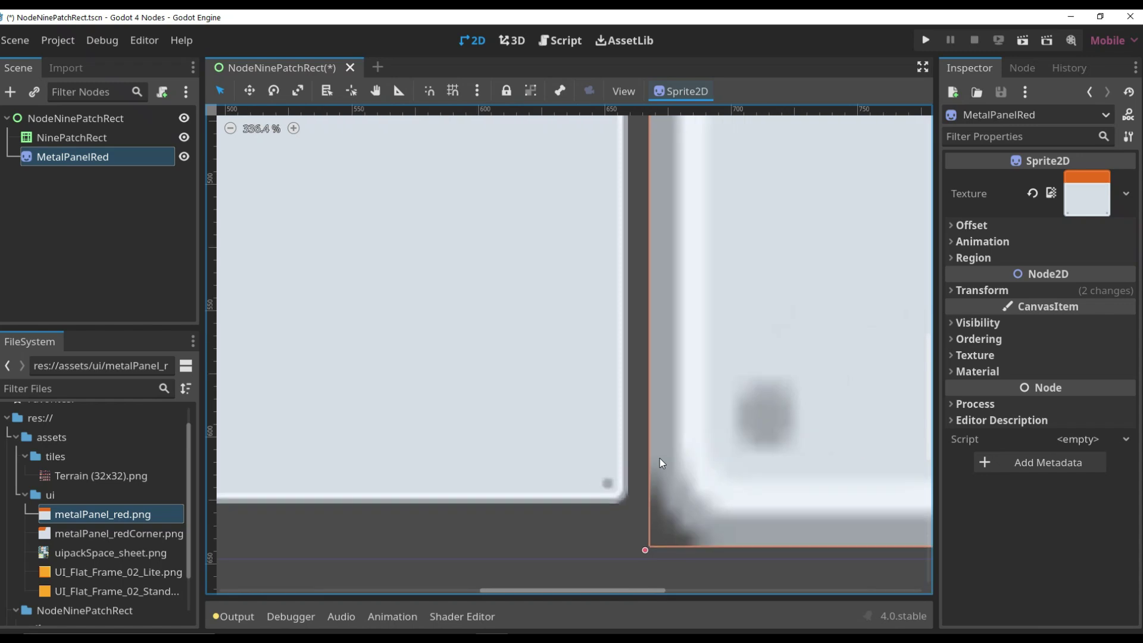
{"action": "scroll", "coordinate": [660, 458], "scroll_direction": "down", "scroll_amount": 8}
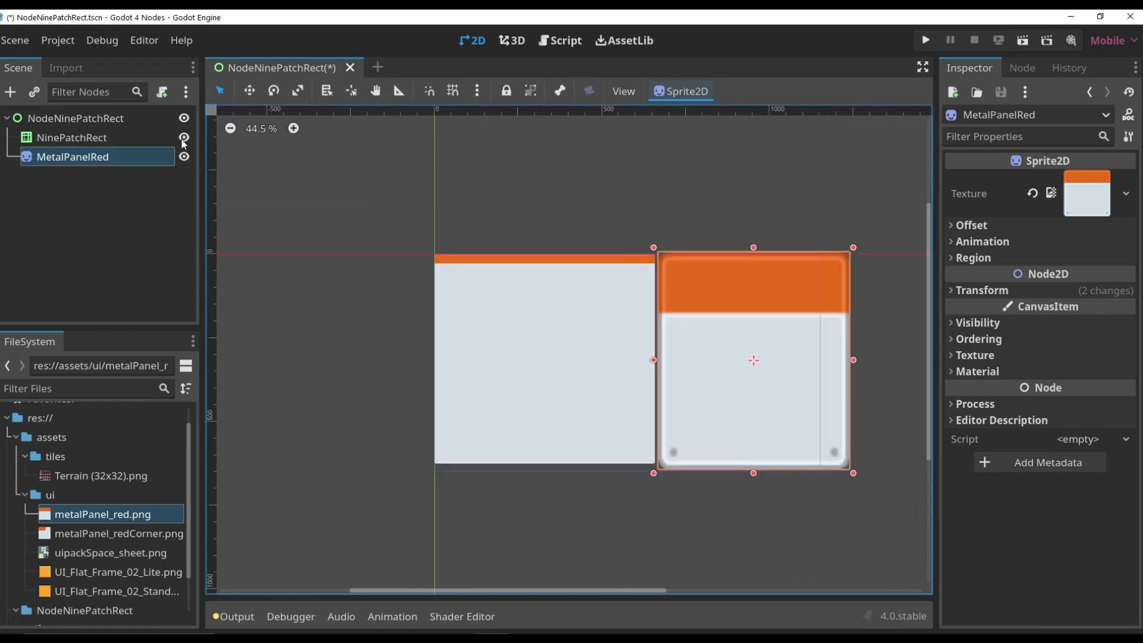
- Hide NinePatchRect and MetalPanelRed, and add a second NinePatchRect as a child of the root node
{"action": "left_click", "coordinate": [184, 139]}
{"action": "left_click", "coordinate": [183, 157]}
{"action": "left_click", "coordinate": [103, 120]}
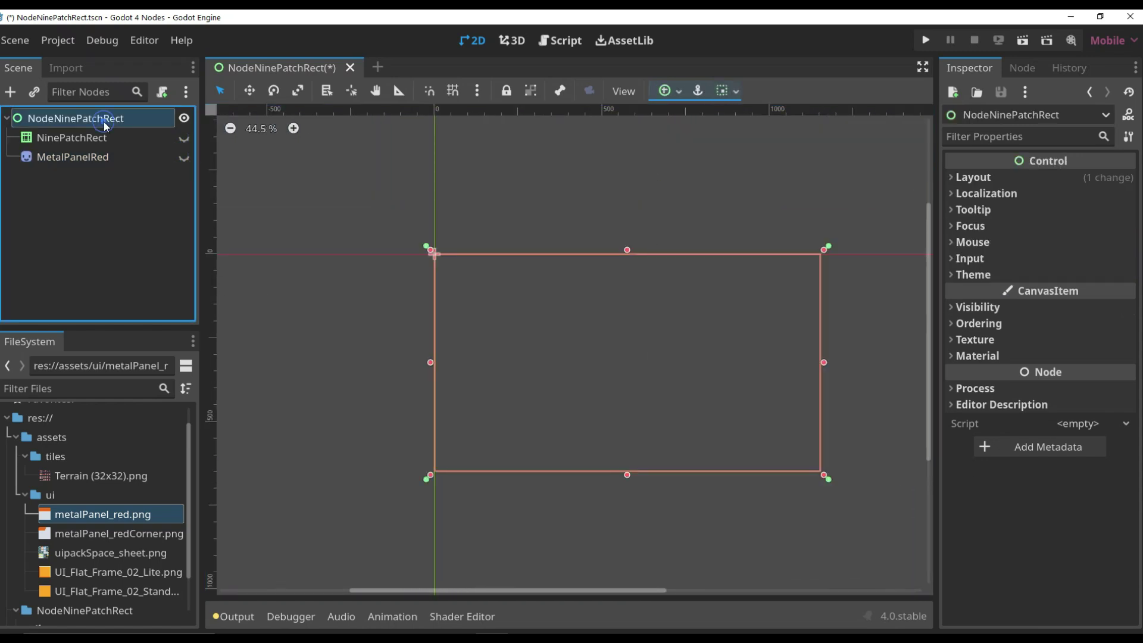
{"action": "right_click", "coordinate": [104, 122]}
{"action": "left_click", "coordinate": [159, 138]}
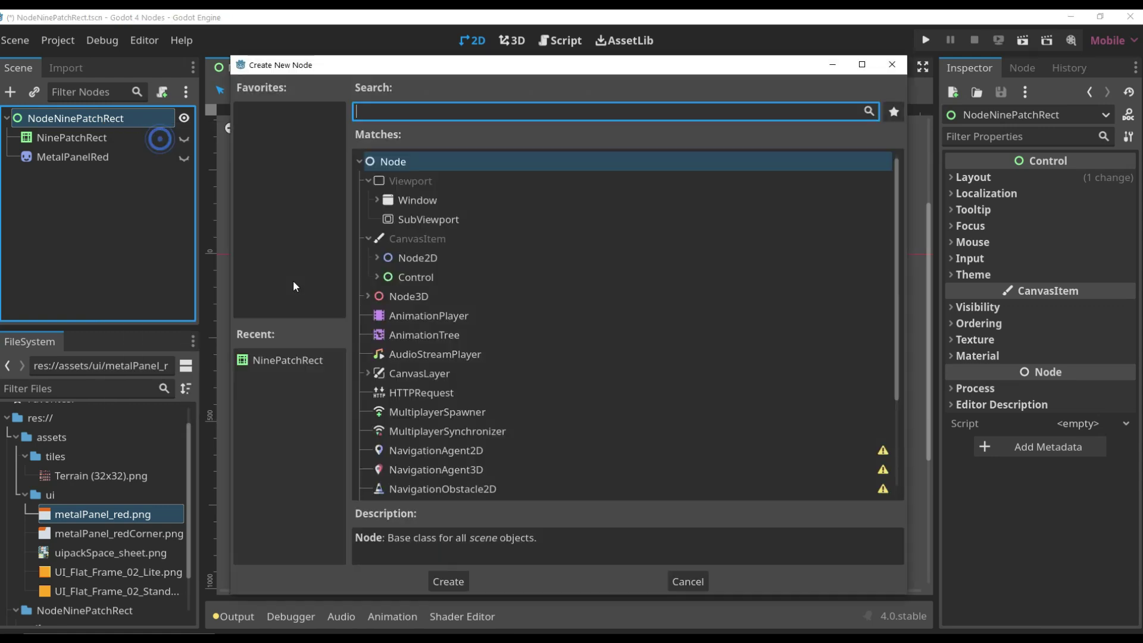
{"action": "left_click", "coordinate": [306, 358]}
{"action": "left_click", "coordinate": [452, 579]}
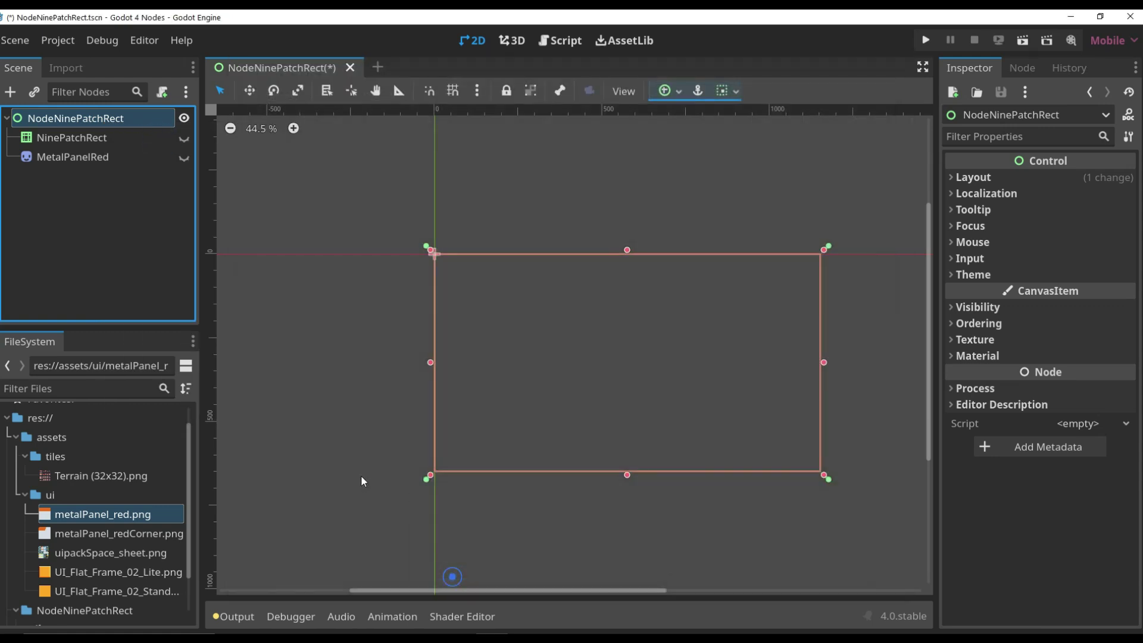
- Place uipackSpace_sheet.png in the scene as a sprite near the viewport's far side and scale it up slightly
{"action": "left_click_drag", "start_coordinate": [154, 552], "coordinate": [752, 368]}
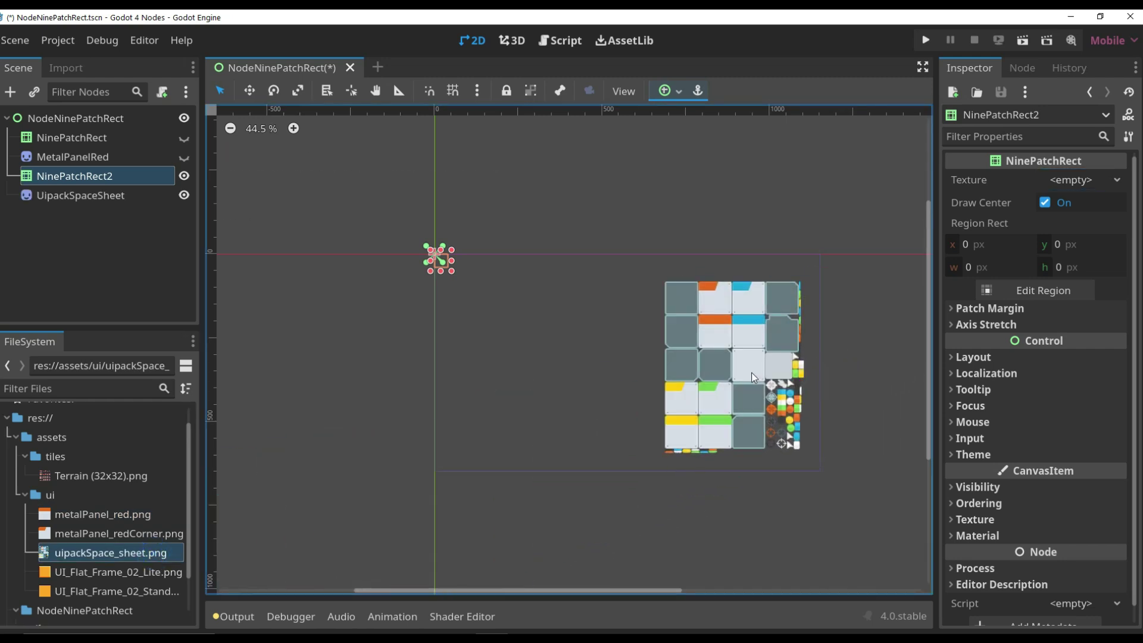
{"action": "scroll", "coordinate": [751, 375], "scroll_direction": "up", "scroll_amount": 2}
{"action": "left_click_drag", "start_coordinate": [645, 474], "coordinate": [695, 429]}
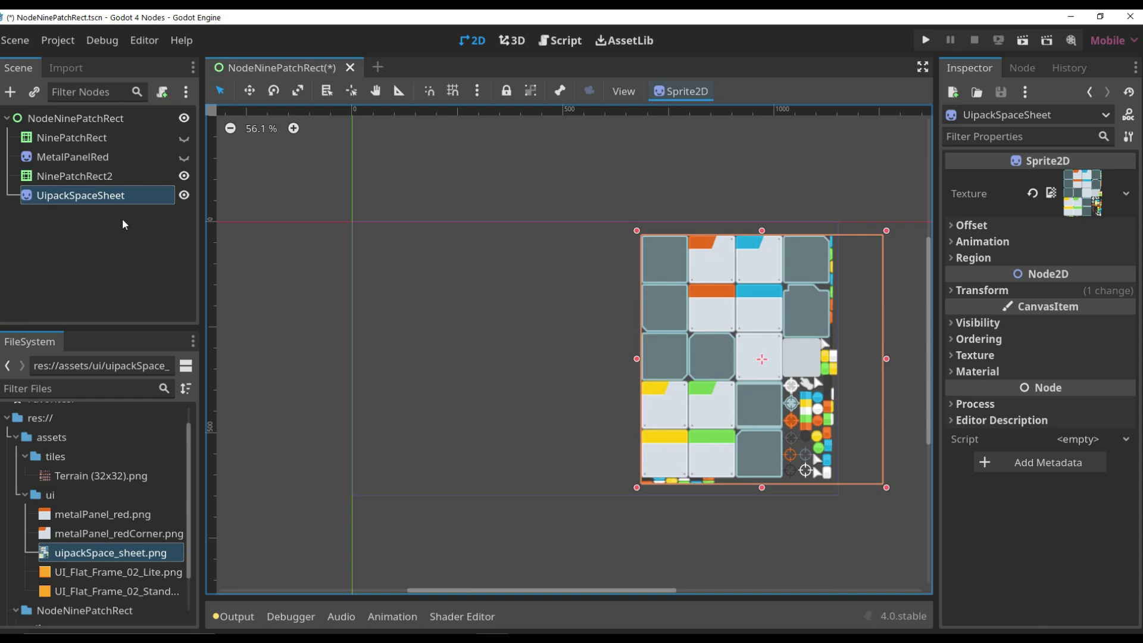
- Texture NinePatchRect2 with uipackSpace_sheet.png using 32 px patch margins on all sides, and enlarge it to about 620 px square
{"action": "left_click", "coordinate": [120, 180]}
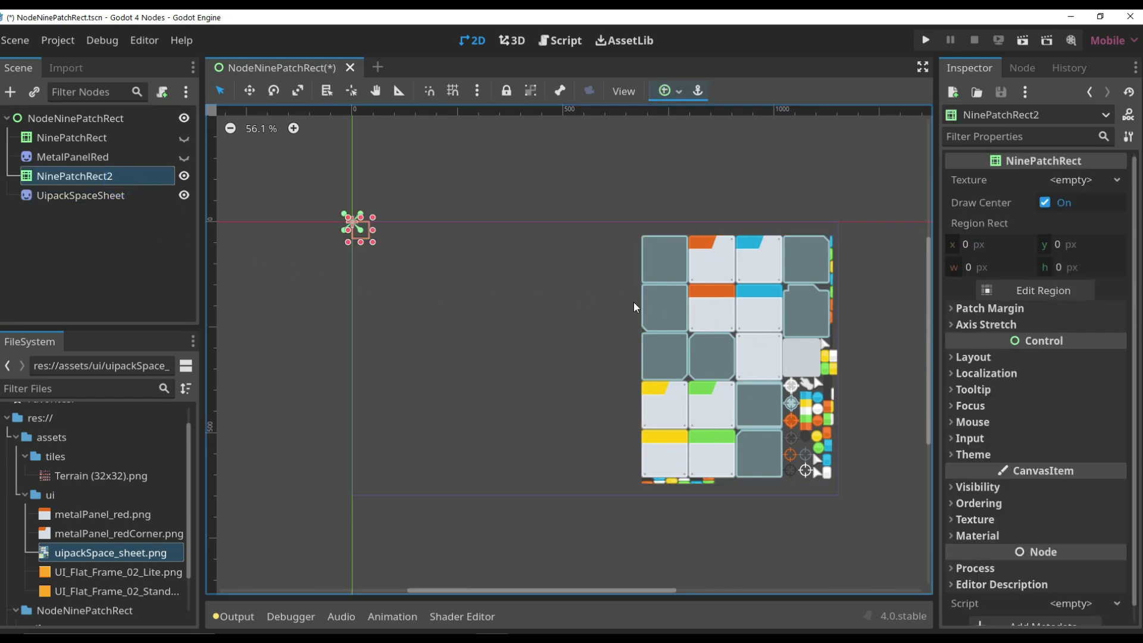
{"action": "left_click_drag", "start_coordinate": [155, 554], "coordinate": [1069, 182]}
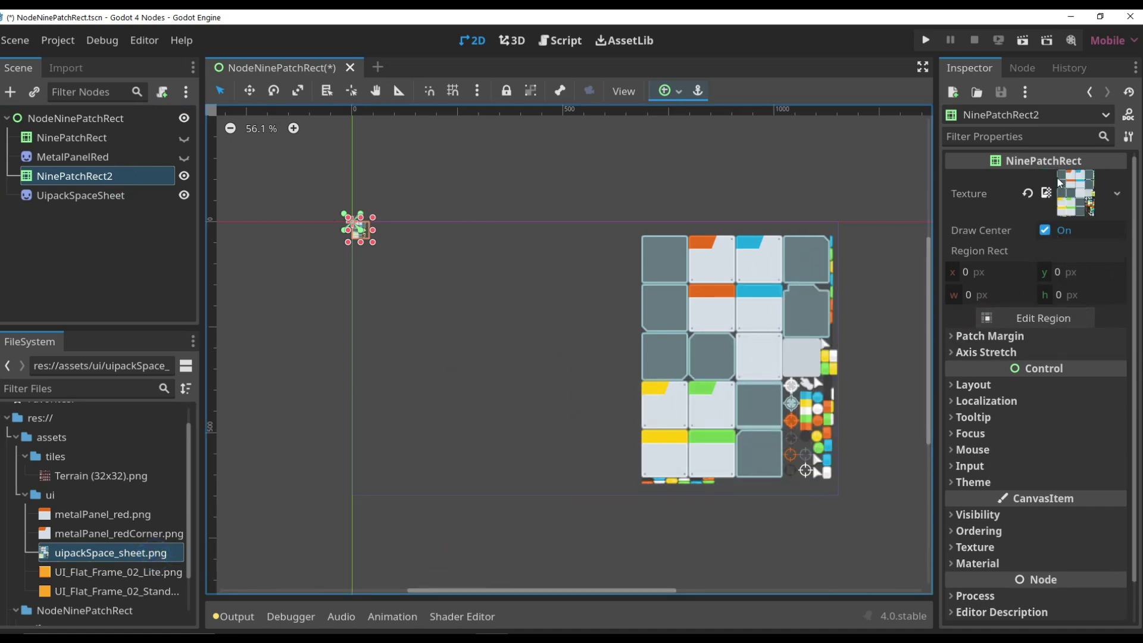
{"action": "left_click", "coordinate": [964, 337]}
{"action": "left_click", "coordinate": [1060, 356]}
{"action": "type", "text": "32"}
{"action": "left_click", "coordinate": [1056, 378]}
{"action": "type", "text": "32"}
{"action": "left_click", "coordinate": [1062, 400]}
{"action": "type", "text": "32"}
{"action": "left_click", "coordinate": [1061, 423]}
{"action": "type", "text": "32"}
{"action": "left_click_drag", "start_coordinate": [374, 242], "coordinate": [619, 491]}
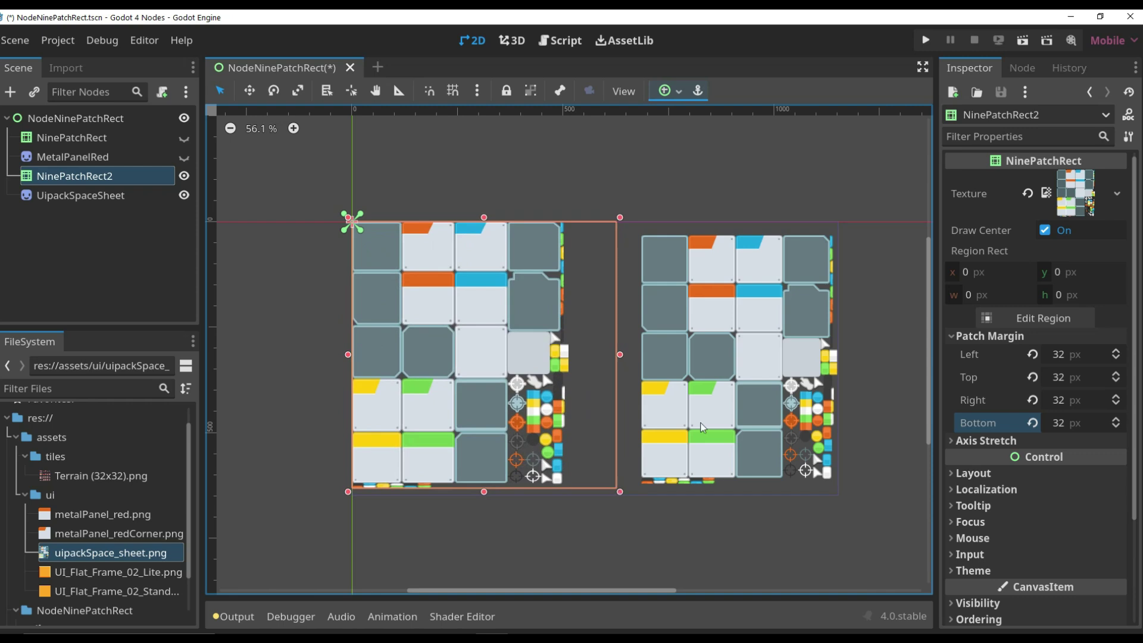
- Open the region editor for NinePatchRect2 and try selecting the orange-topped panel with the Auto Slice snap mode
{"action": "left_click", "coordinate": [1036, 318]}
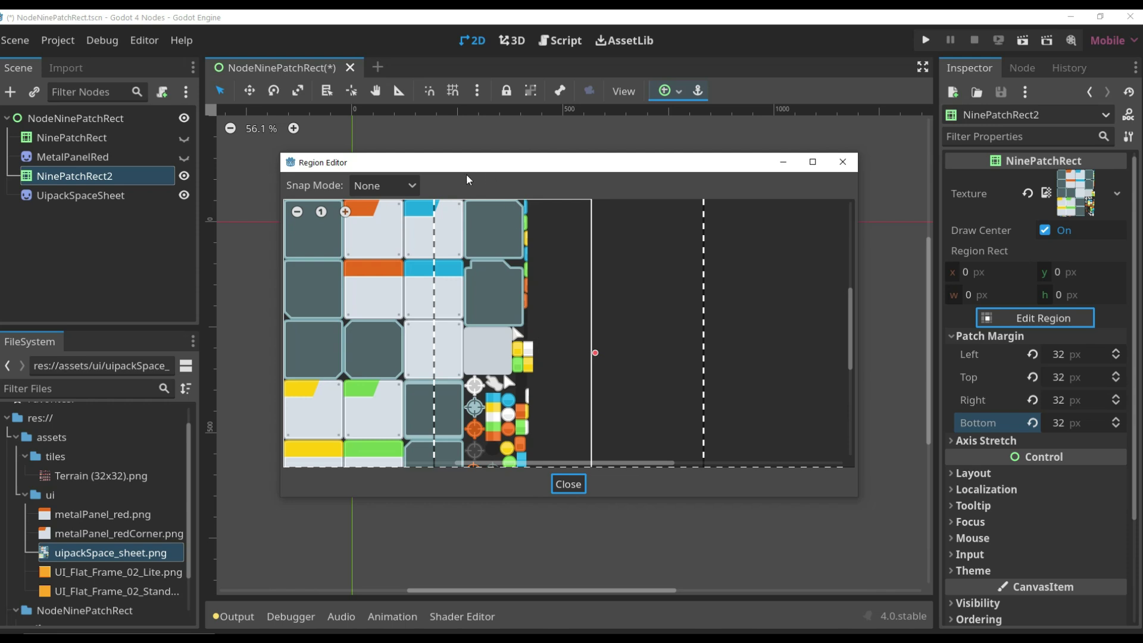
{"action": "left_click", "coordinate": [405, 186]}
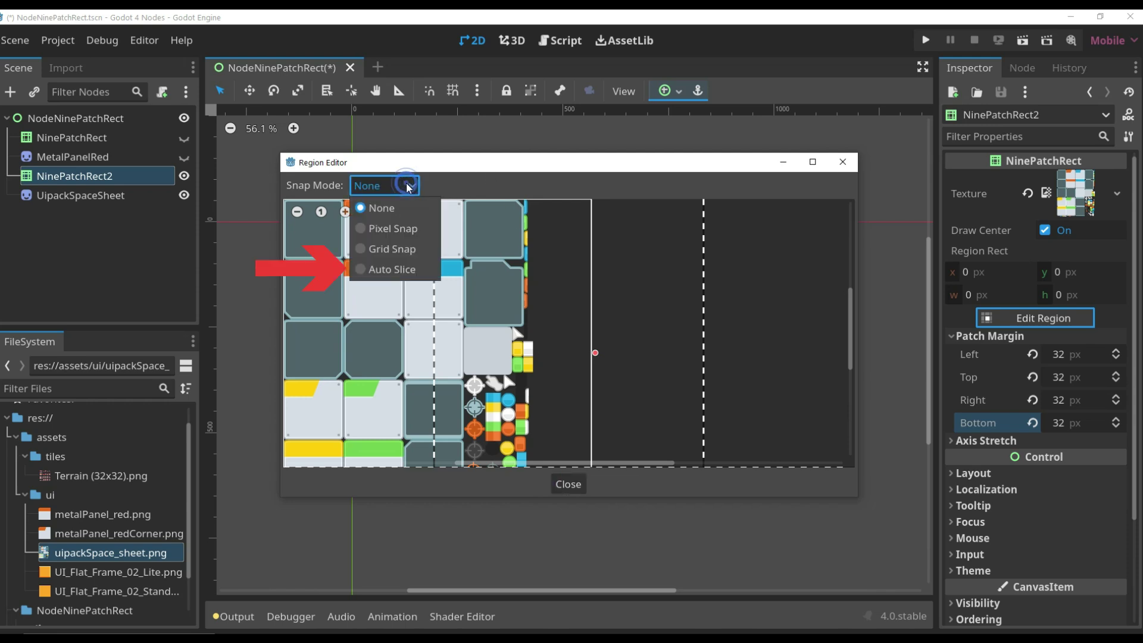
{"action": "left_click", "coordinate": [399, 271]}
{"action": "left_click", "coordinate": [507, 274]}
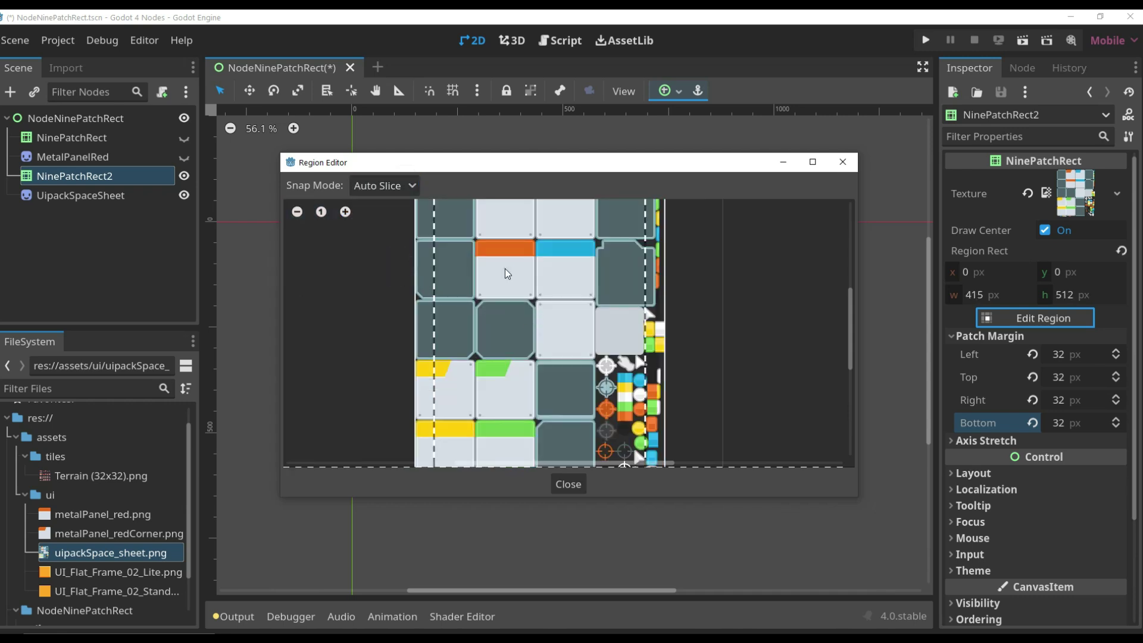
{"action": "scroll", "coordinate": [532, 307], "scroll_direction": "down", "scroll_amount": 2}
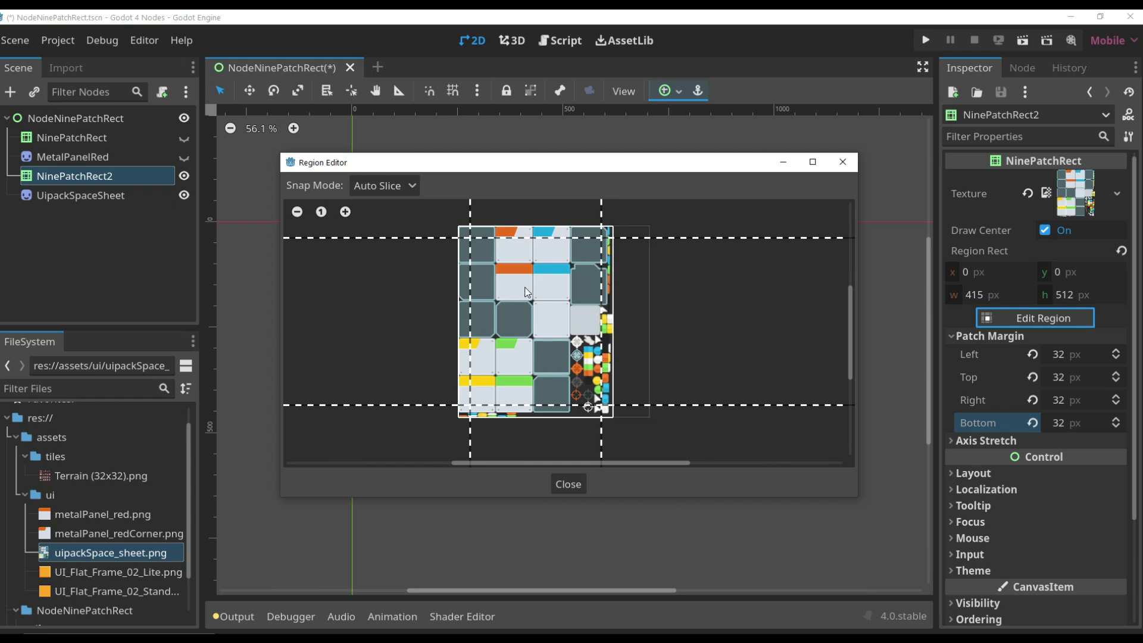
- Using Grid Snap, set the texture region to the full orange-topped panel at x 100, y 100, sized 100 × 100 px, and close the region editor
{"action": "left_click", "coordinate": [408, 187]}
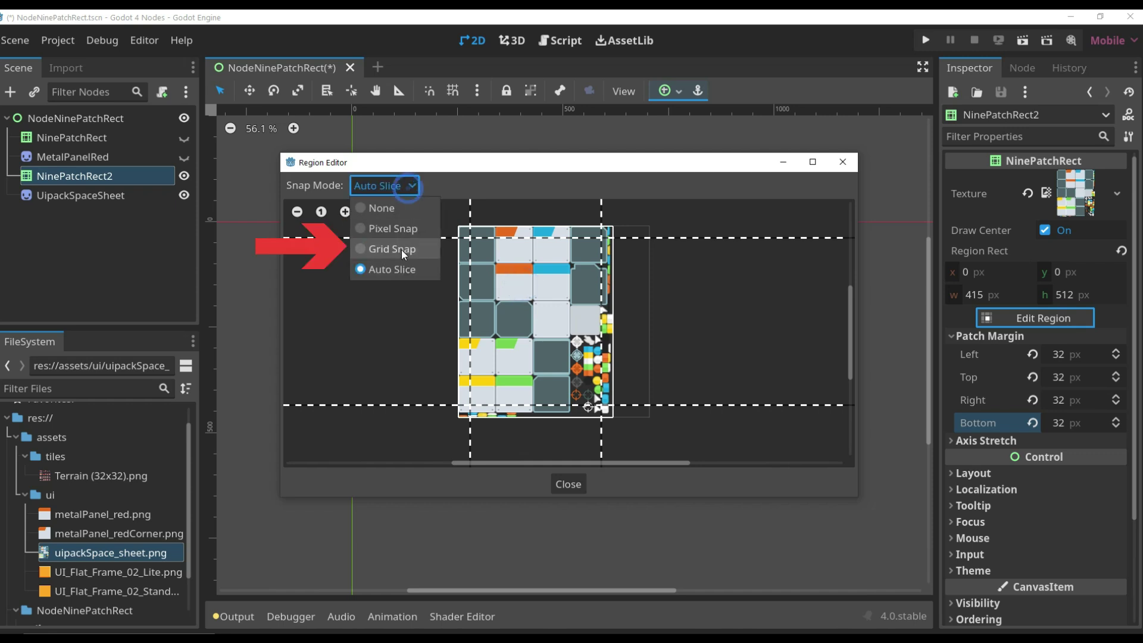
{"action": "left_click", "coordinate": [401, 249]}
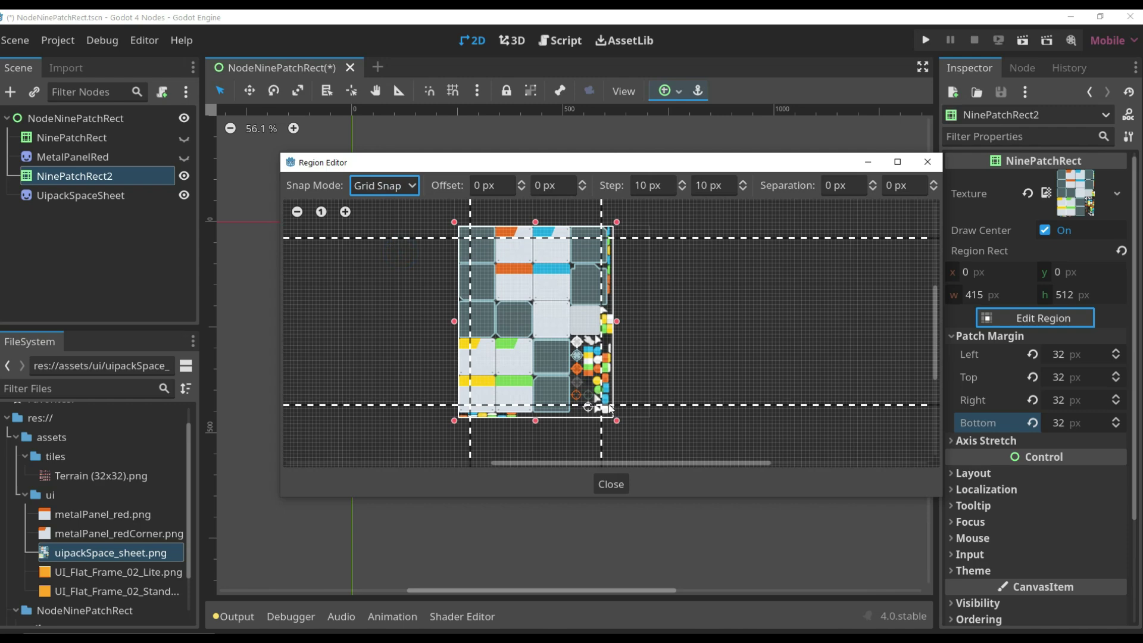
{"action": "left_click_drag", "start_coordinate": [616, 417], "coordinate": [534, 303]}
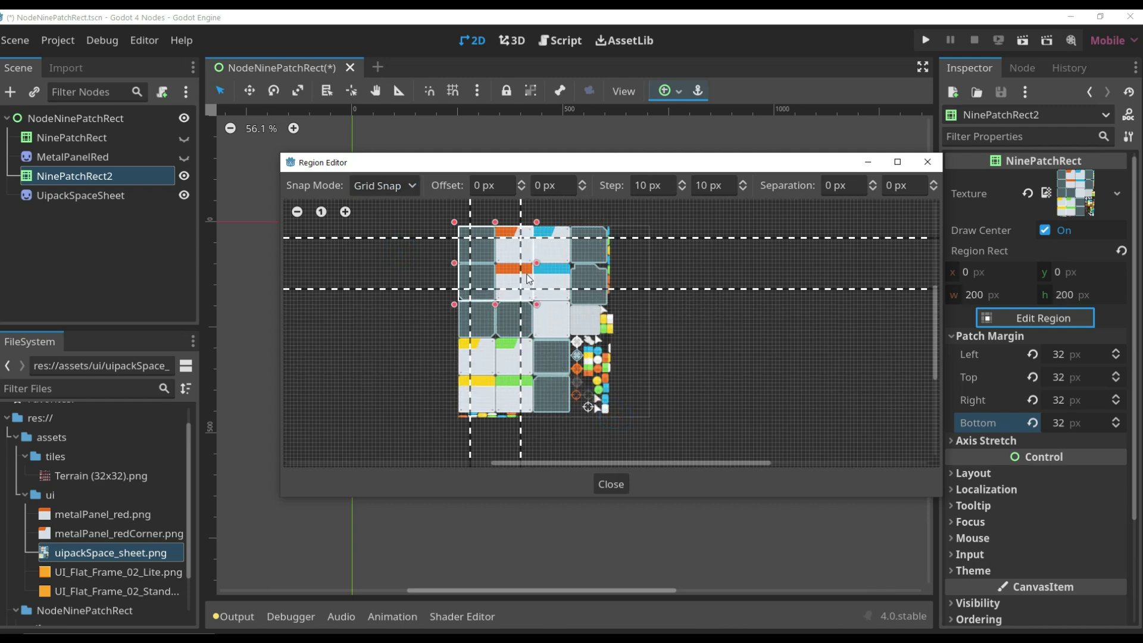
{"action": "scroll", "coordinate": [530, 277], "scroll_direction": "up", "scroll_amount": 2}
{"action": "left_click_drag", "start_coordinate": [425, 203], "coordinate": [482, 266]}
{"action": "scroll", "coordinate": [507, 269], "scroll_direction": "up", "scroll_amount": 2}
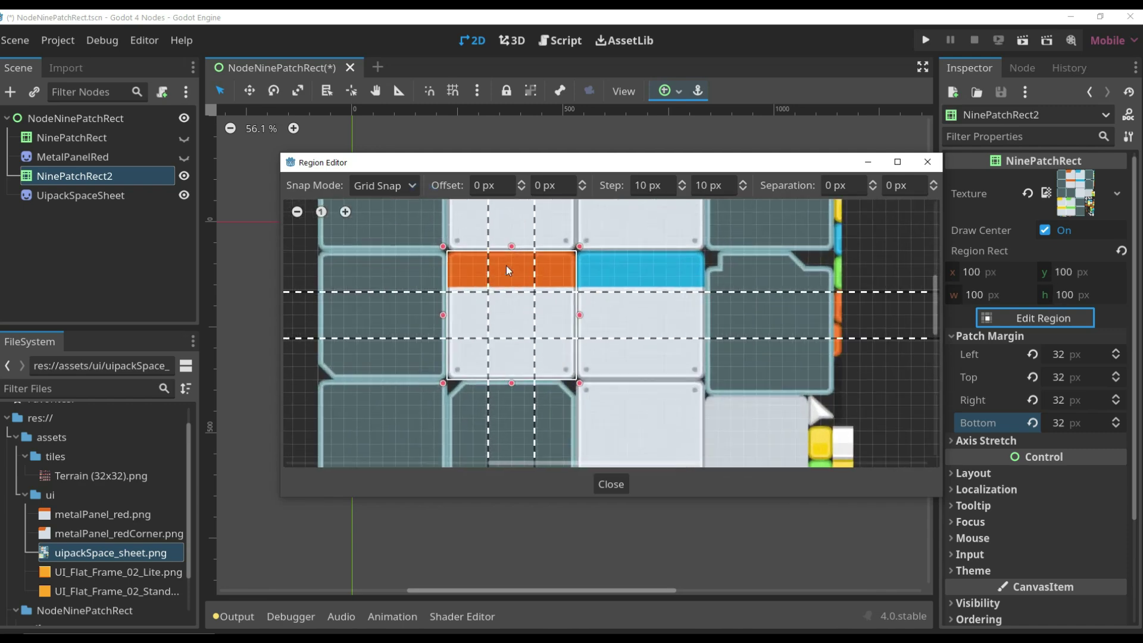
{"action": "left_click_drag", "start_coordinate": [534, 174], "coordinate": [834, 179]}
{"action": "left_click_drag", "start_coordinate": [693, 175], "coordinate": [586, 199]}
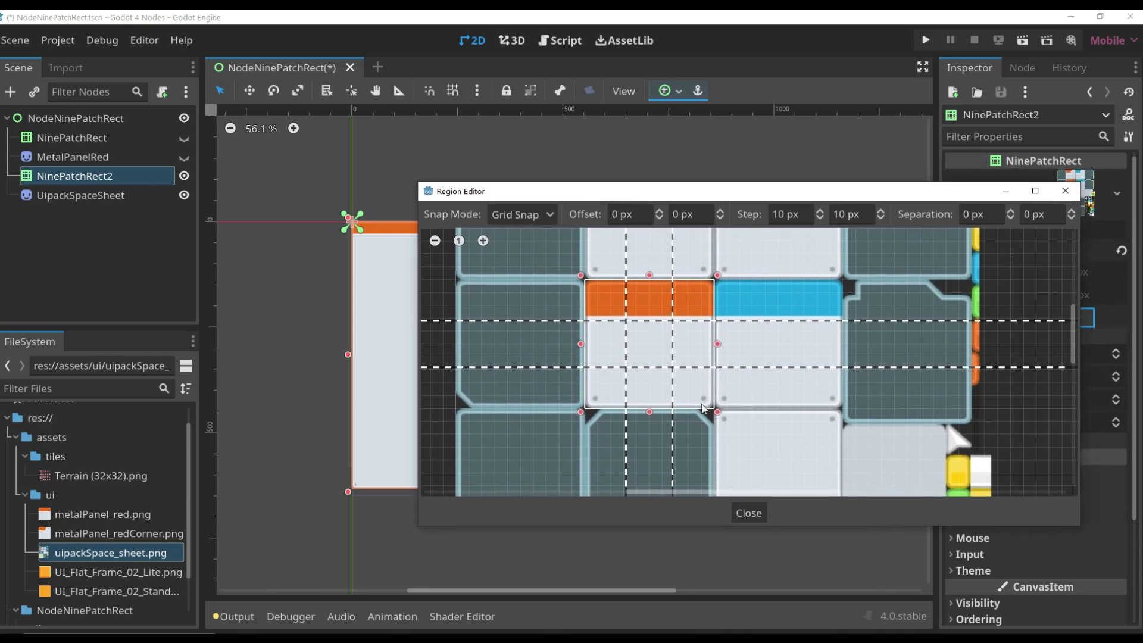
{"action": "left_click", "coordinate": [742, 513]}
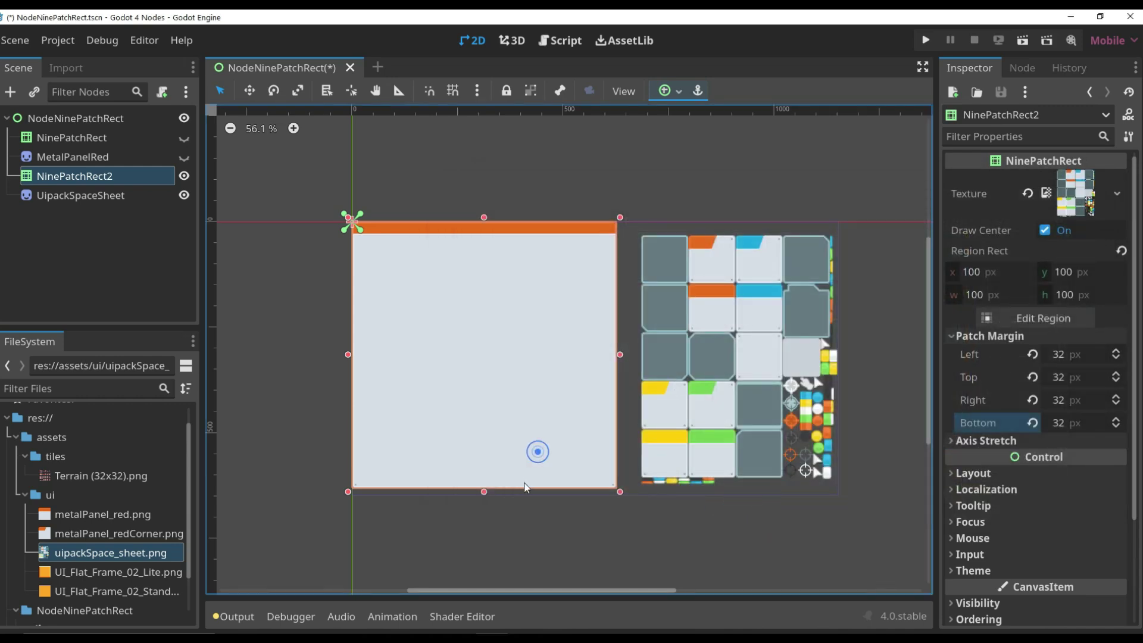
- Compare the stretched NinePatchRect2 panel with the scaled sprite sheet and review its patch margin settings
{"action": "scroll", "coordinate": [536, 452], "scroll_direction": "up", "scroll_amount": 5}
{"action": "scroll", "coordinate": [565, 443], "scroll_direction": "down", "scroll_amount": 5}
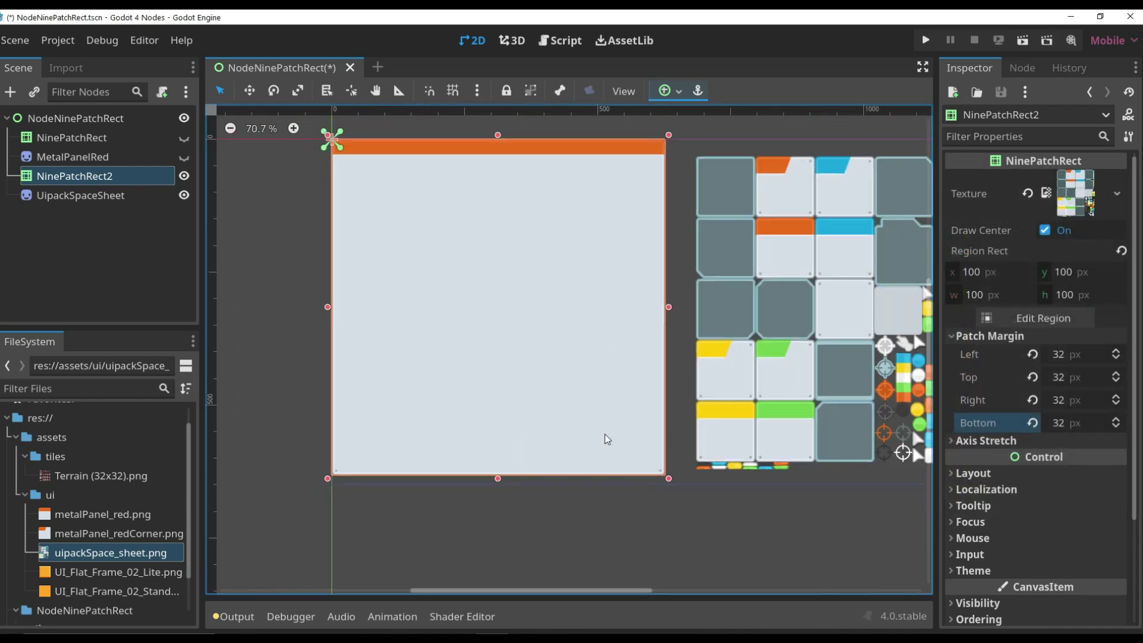
{"action": "left_click", "coordinate": [713, 384]}
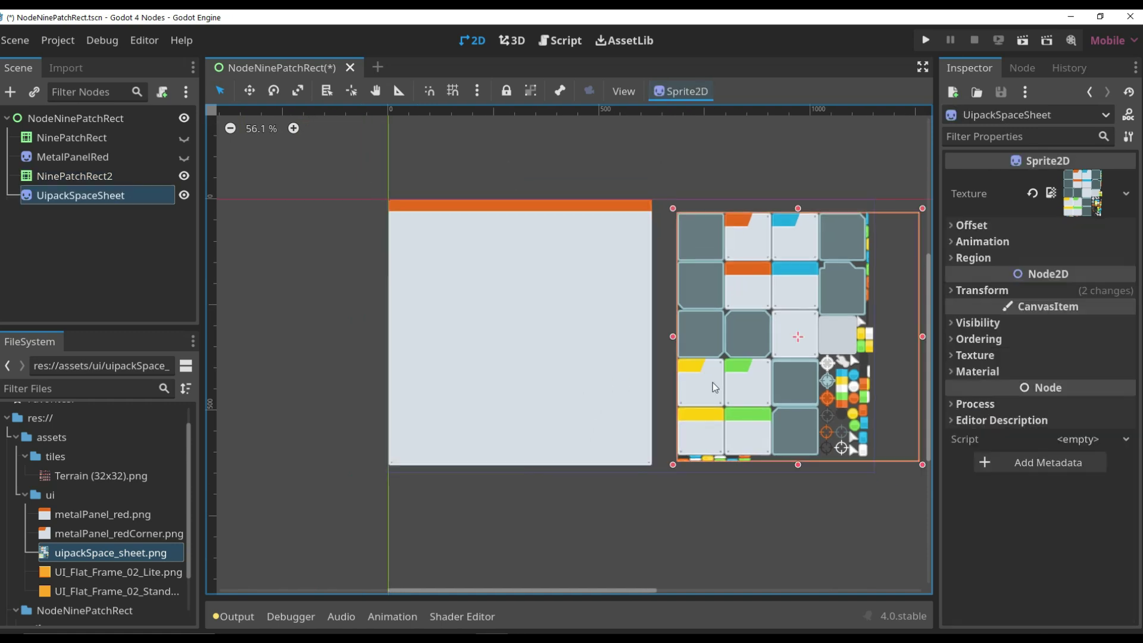
{"action": "left_click", "coordinate": [550, 386]}
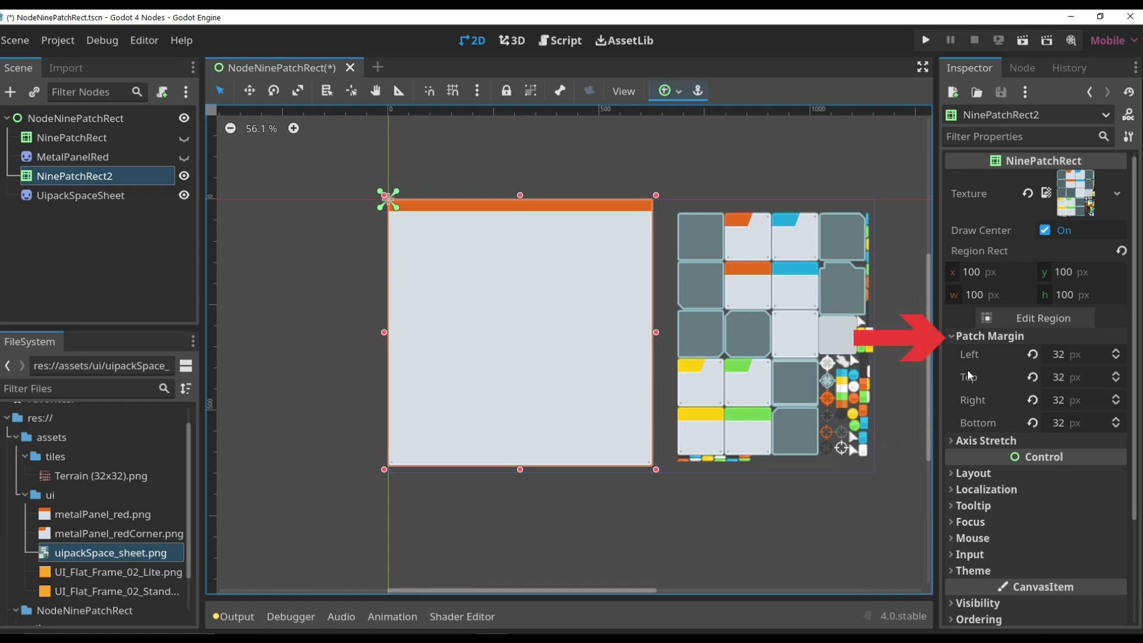
{"action": "left_click", "coordinate": [975, 356]}
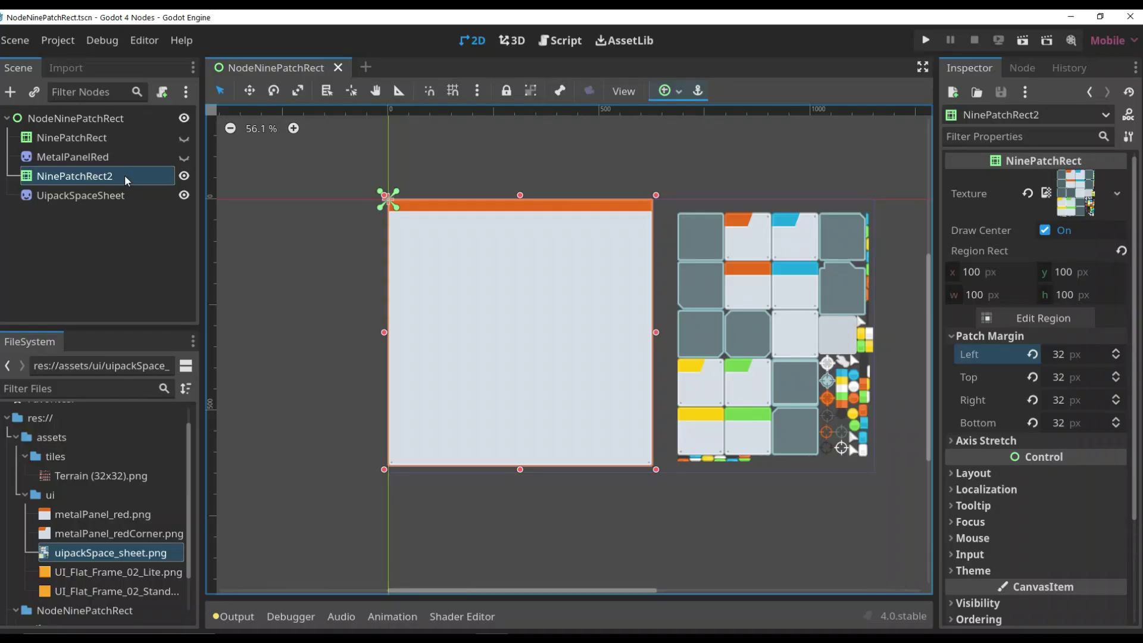
- Hide NinePatchRect2 and UipackSpaceSheet, and add a third NinePatchRect under the root node
{"action": "left_click", "coordinate": [105, 121]}
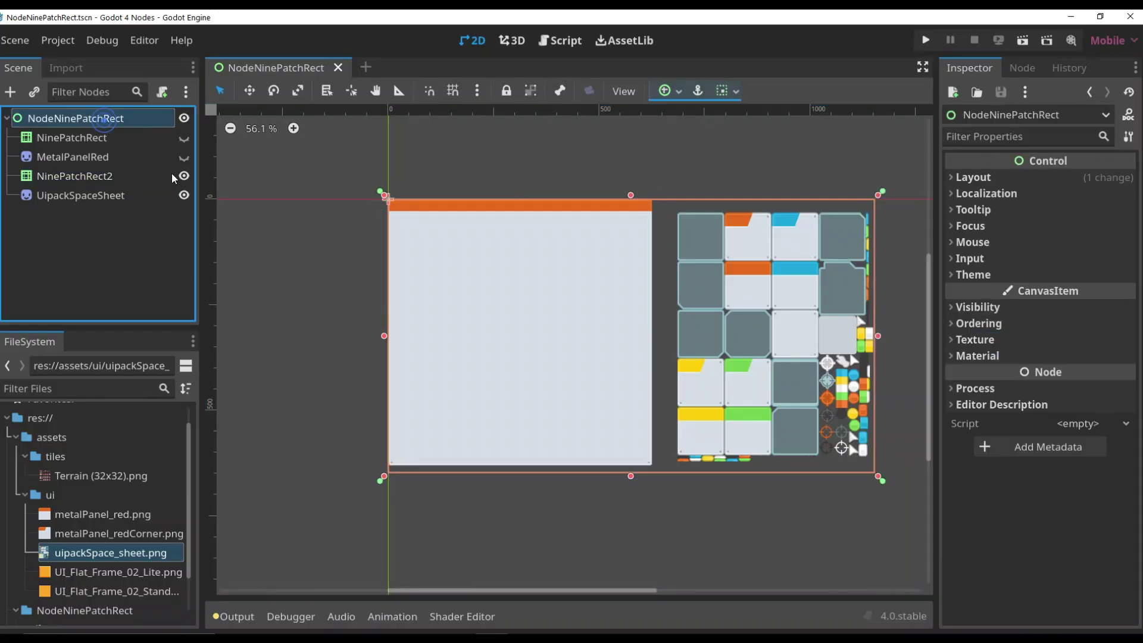
{"action": "left_click", "coordinate": [184, 177]}
{"action": "left_click", "coordinate": [184, 196]}
{"action": "right_click", "coordinate": [129, 120]}
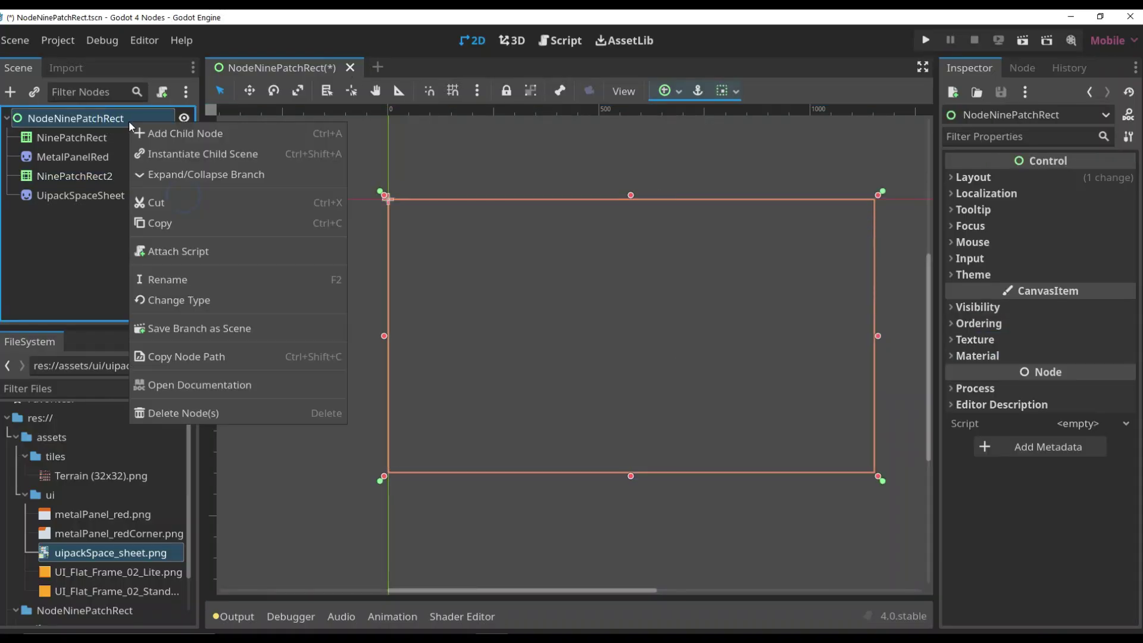
{"action": "left_click", "coordinate": [181, 135]}
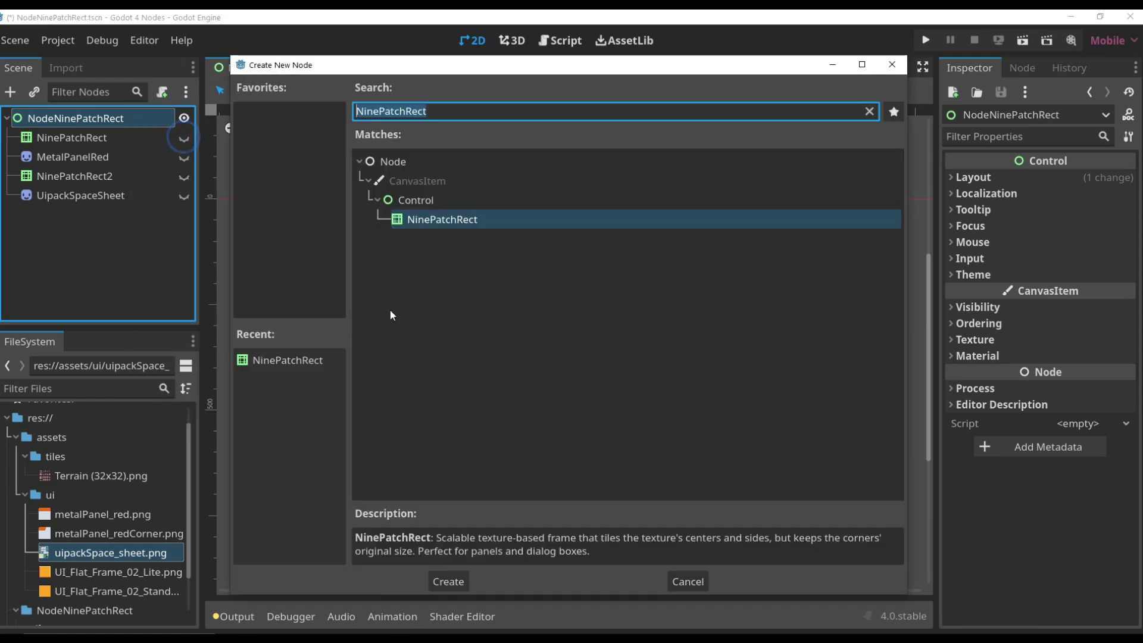
{"action": "left_click", "coordinate": [450, 580]}
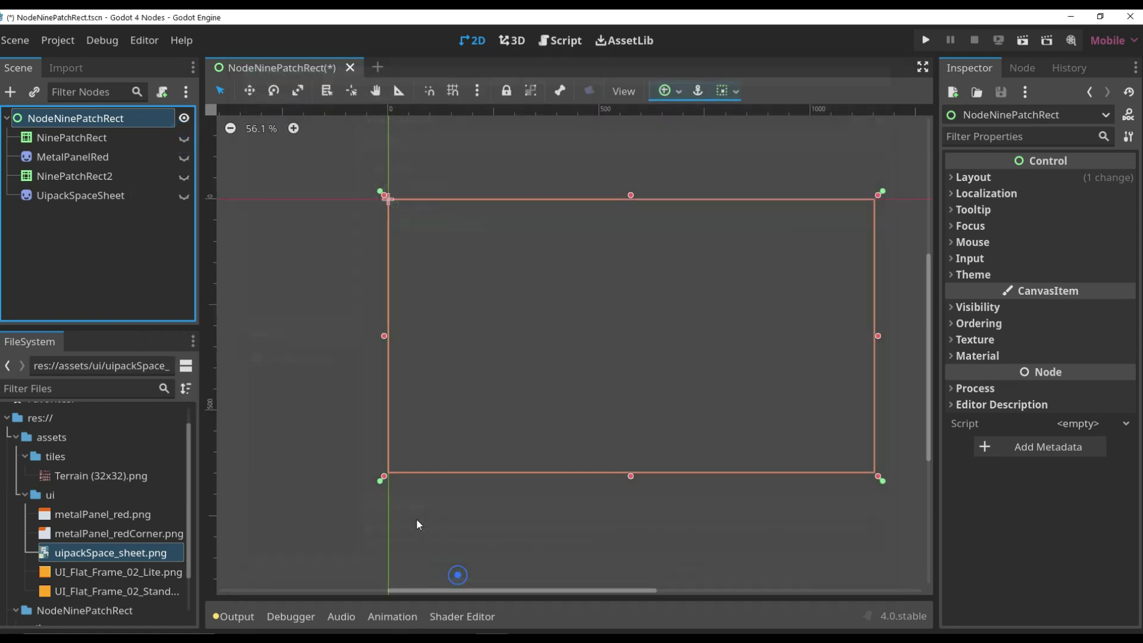
- Assign Terrain (32x32).png as NinePatchRect3's texture and enlarge the node to about 970 px wide, nearly filling the viewport frame
{"action": "left_click", "coordinate": [153, 477]}
{"action": "left_click_drag", "start_coordinate": [151, 474], "coordinate": [1050, 186]}
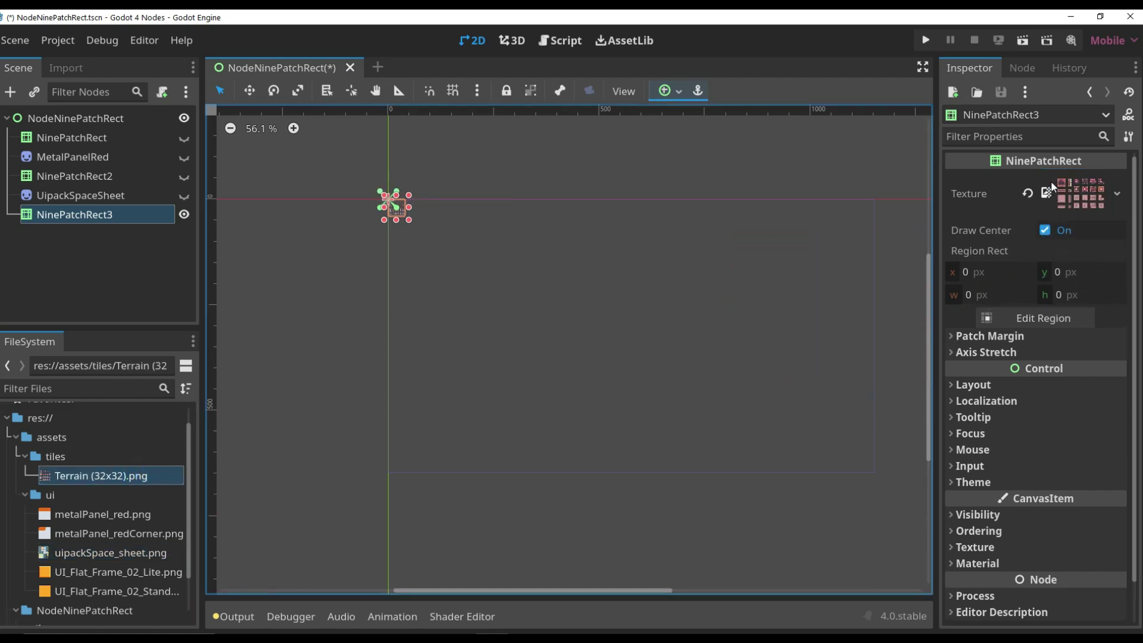
{"action": "scroll", "coordinate": [478, 222], "scroll_direction": "down", "scroll_amount": 1}
{"action": "left_click_drag", "start_coordinate": [478, 222], "coordinate": [813, 429]}
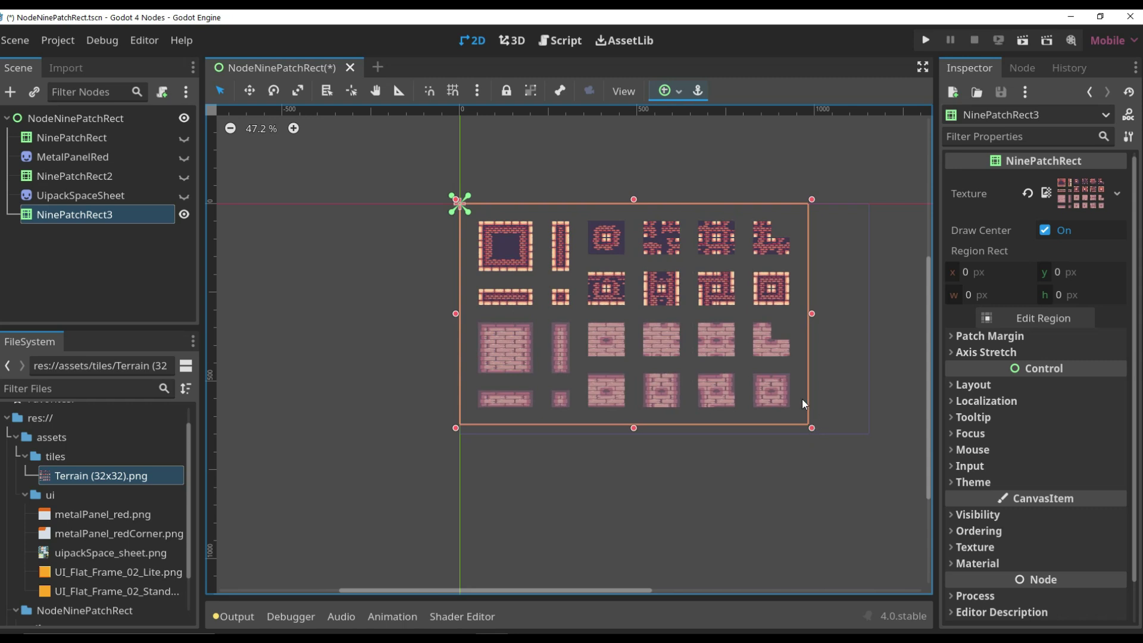
- Using Auto Slice, set NinePatchRect3's texture region to the small square brick tile at x 160, y 160, sized 32 × 32 px, and close the region editor
{"action": "left_click", "coordinate": [1007, 319]}
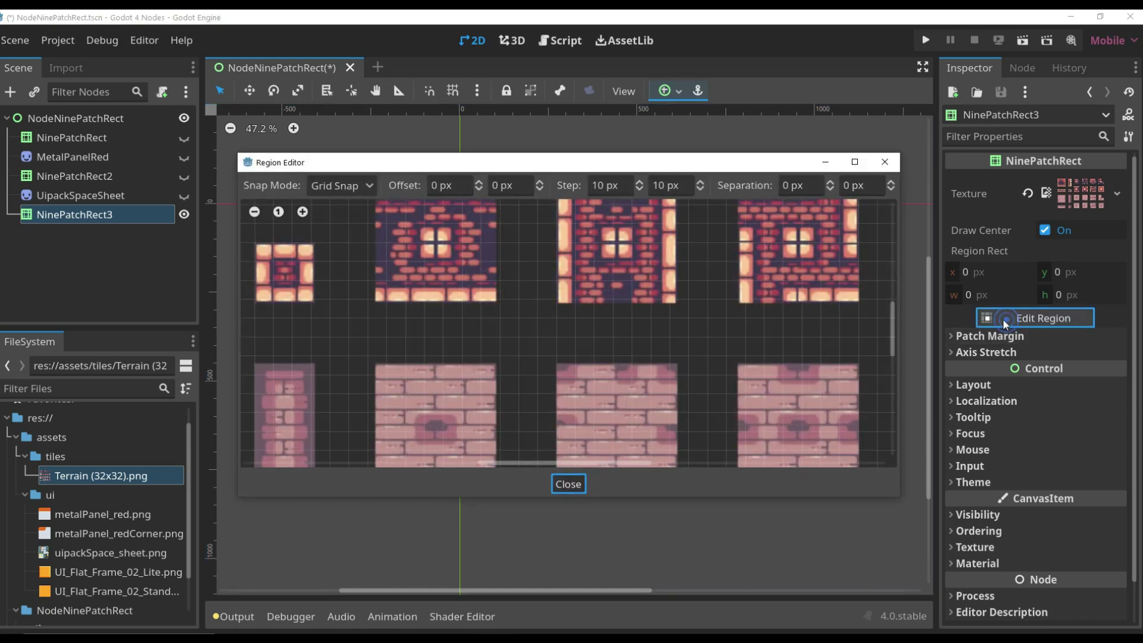
{"action": "scroll", "coordinate": [470, 299], "scroll_direction": "down", "scroll_amount": 3}
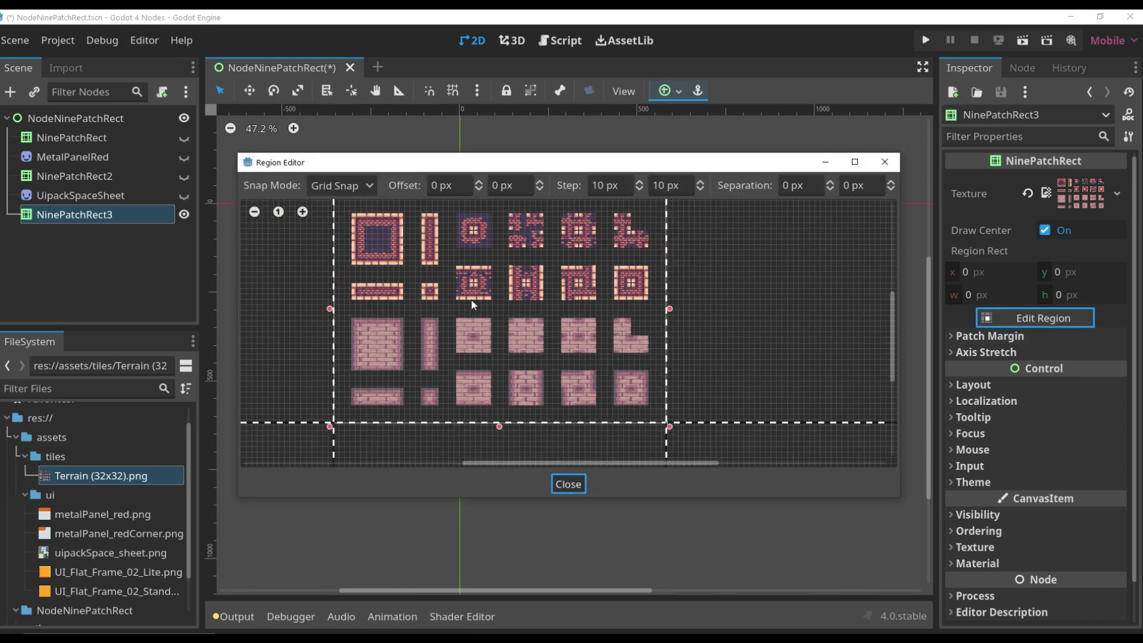
{"action": "left_click", "coordinate": [371, 187]}
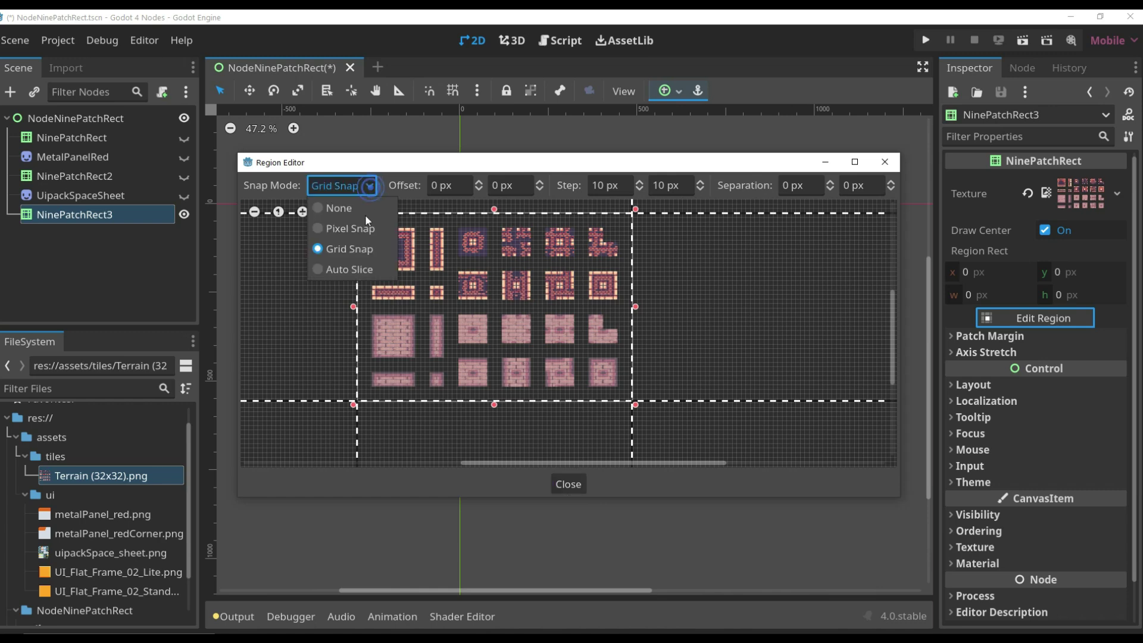
{"action": "left_click", "coordinate": [350, 269]}
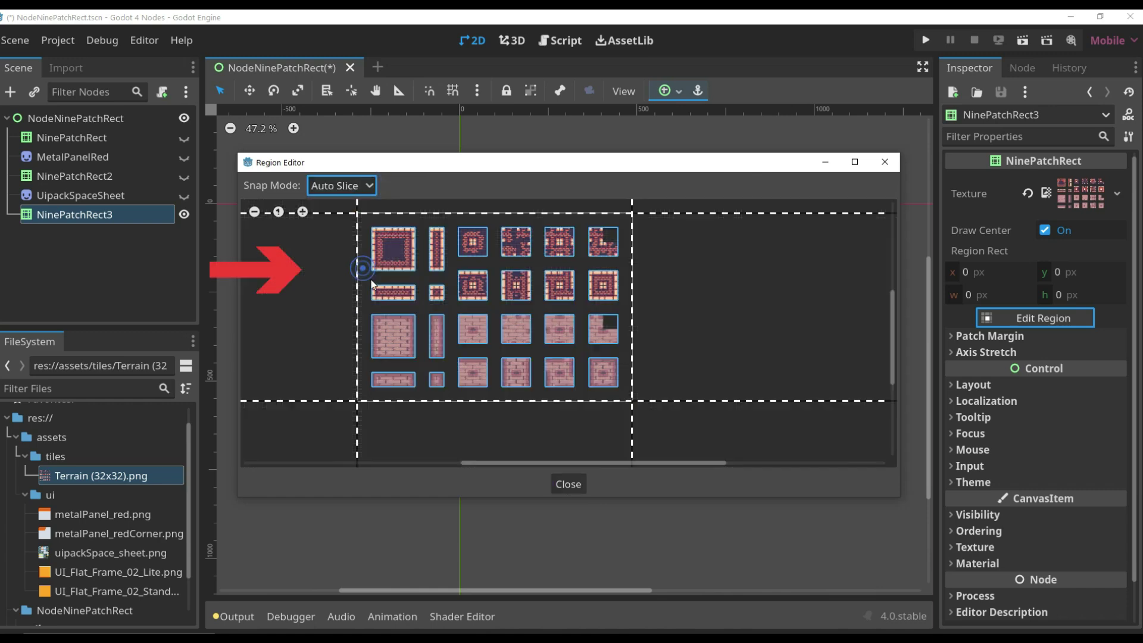
{"action": "scroll", "coordinate": [441, 296], "scroll_direction": "up", "scroll_amount": 2}
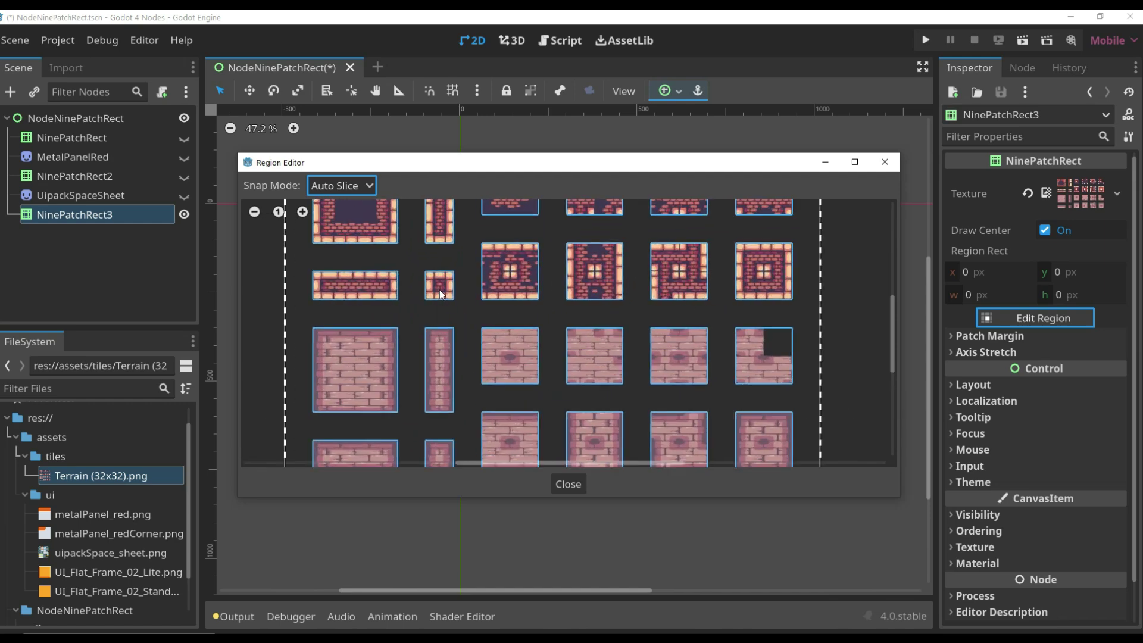
{"action": "left_click", "coordinate": [439, 289]}
{"action": "left_click_drag", "start_coordinate": [488, 164], "coordinate": [591, 290]}
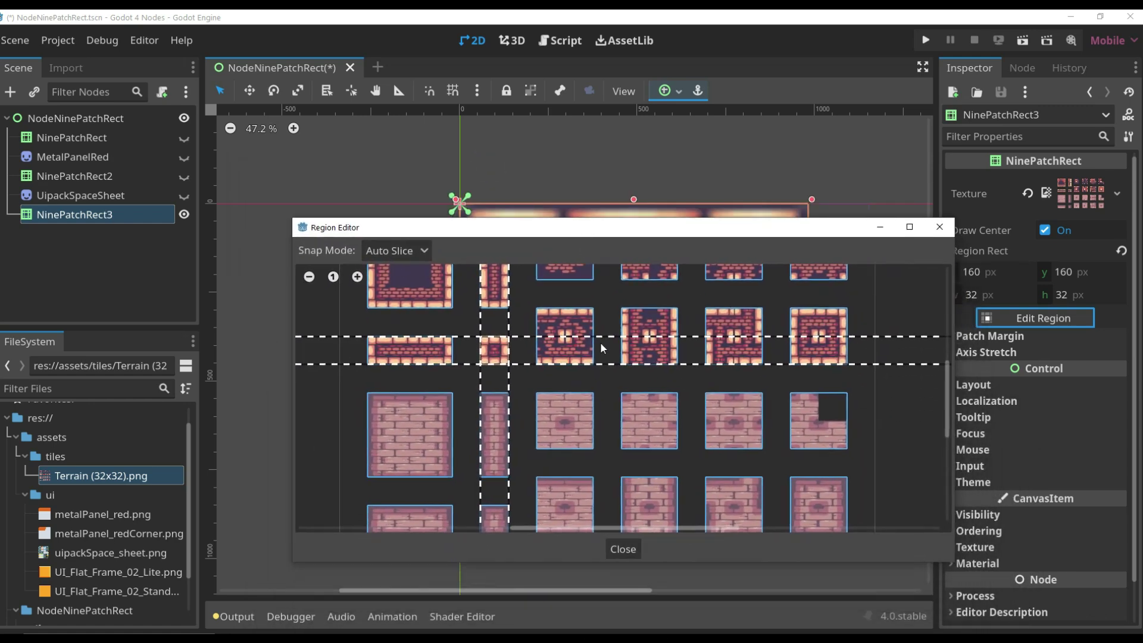
{"action": "left_click", "coordinate": [623, 549]}
{"action": "scroll", "coordinate": [676, 456], "scroll_direction": "down", "scroll_amount": 1}
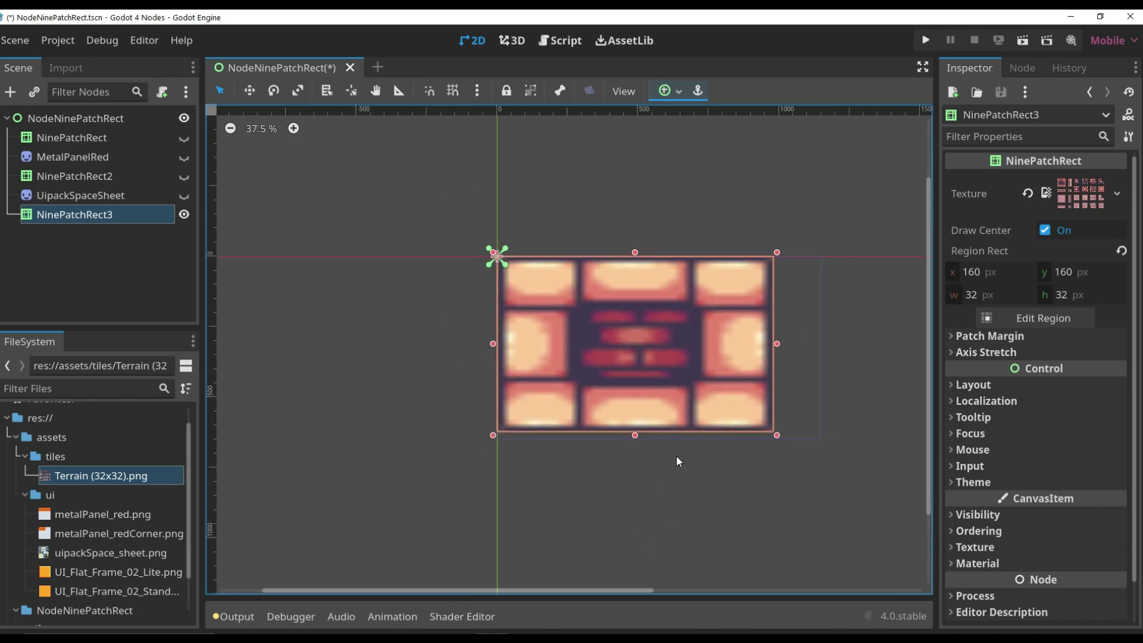
{"action": "middle_click_drag", "start_coordinate": [656, 403], "coordinate": [616, 402]}
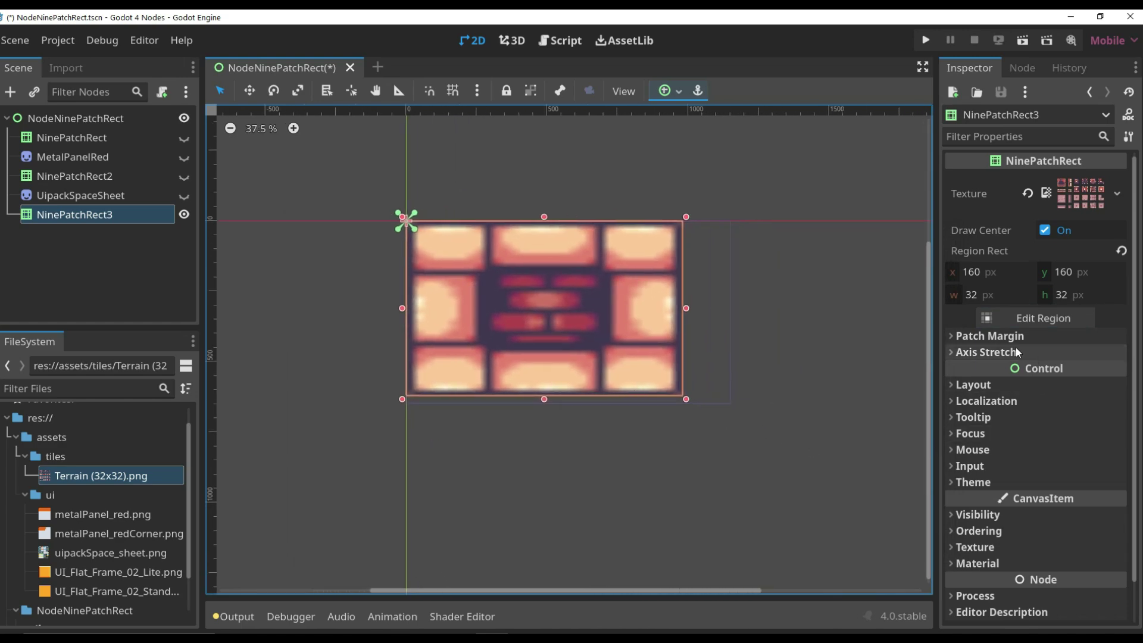
- Expand the patch margin and axis stretch settings of NinePatchRect3 and set both horizontal and vertical stretch to Tile
{"action": "left_click", "coordinate": [991, 337]}
{"action": "left_click", "coordinate": [988, 441]}
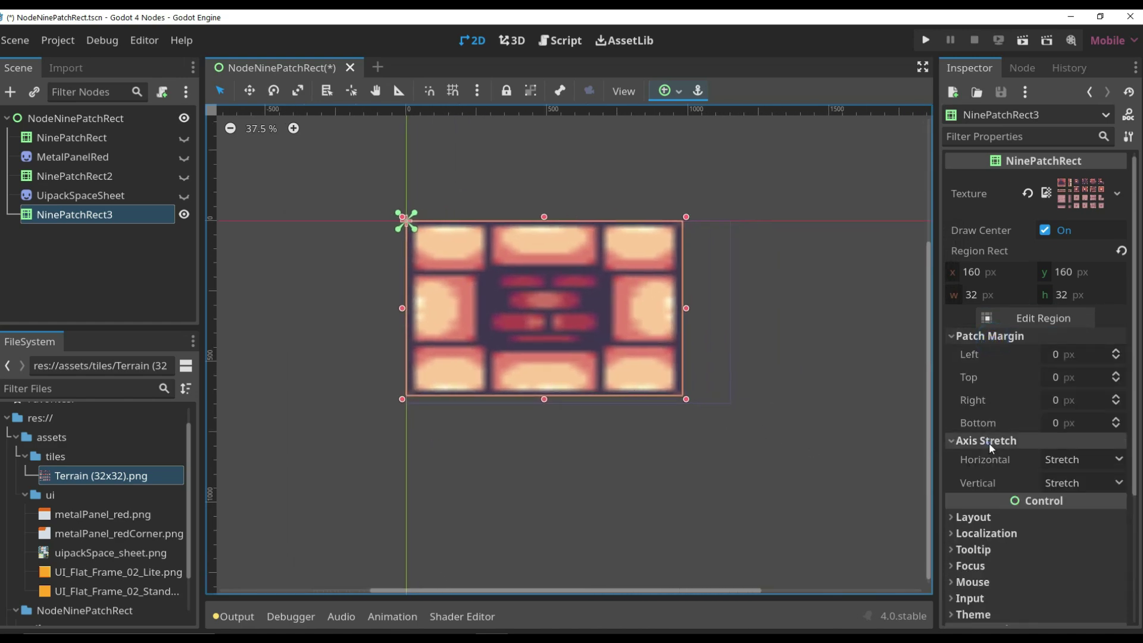
{"action": "left_click", "coordinate": [1069, 460]}
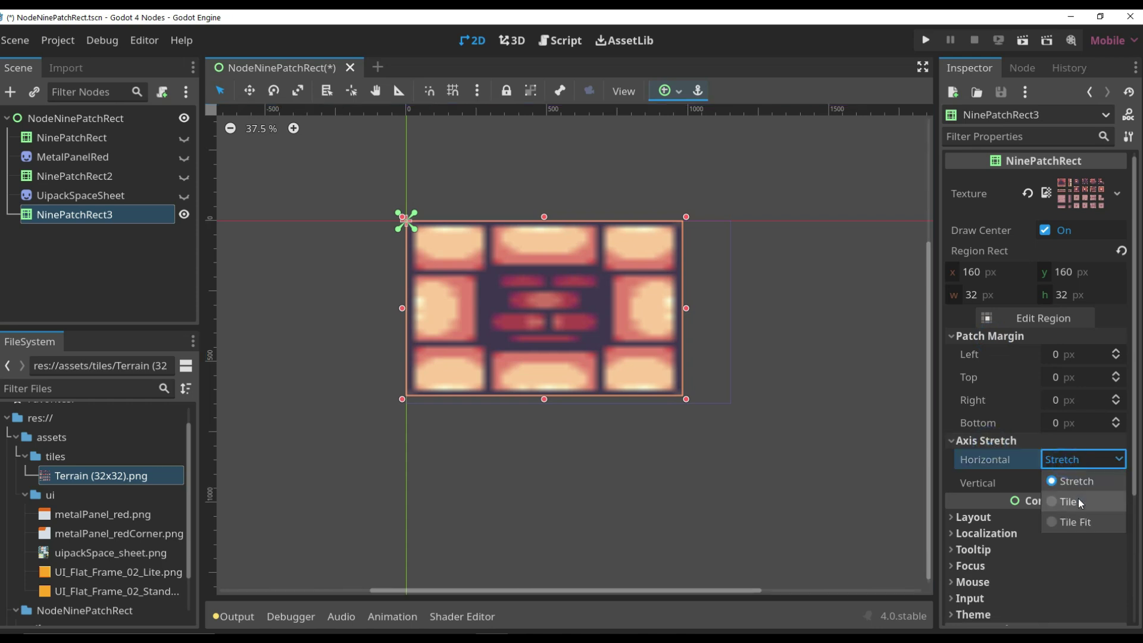
{"action": "left_click", "coordinate": [1078, 500]}
{"action": "left_click", "coordinate": [1074, 483]}
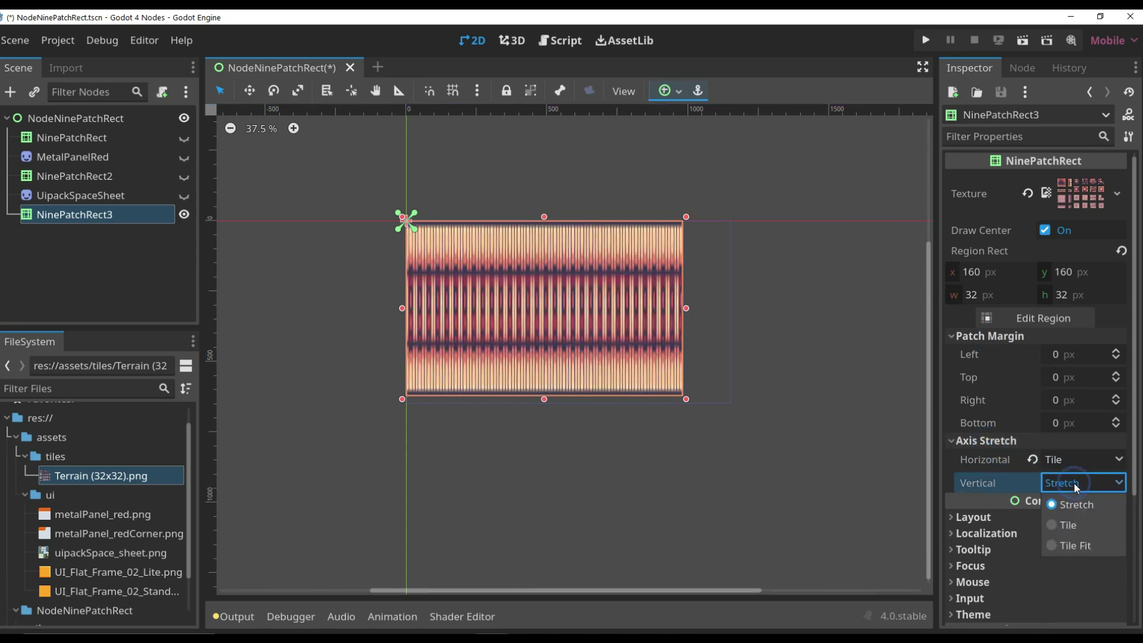
{"action": "left_click", "coordinate": [1072, 524]}
{"action": "scroll", "coordinate": [659, 348], "scroll_direction": "up", "scroll_amount": 3}
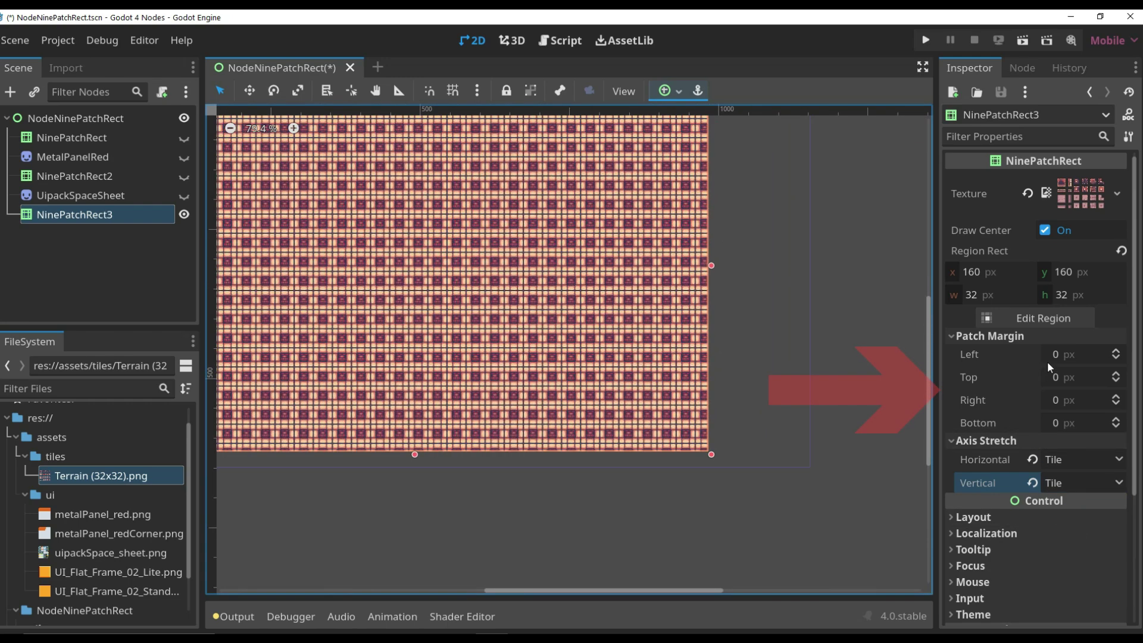
- Set NinePatchRect3's left, top, right and bottom patch margins to 10 px each
{"action": "left_click", "coordinate": [1051, 356]}
{"action": "type", "text": "10"}
{"action": "key", "text": "Tab"}
{"action": "type", "text": "10"}
{"action": "key", "text": "Tab"}
{"action": "type", "text": "10"}
{"action": "key", "text": "Tab"}
{"action": "type", "text": "10"}
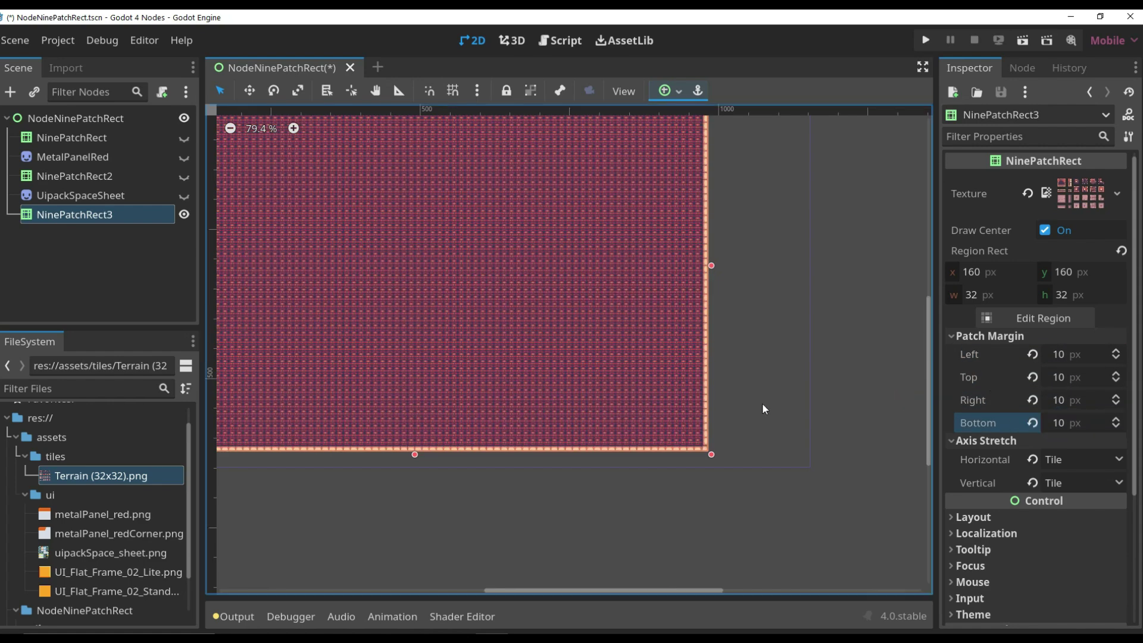
- Enlarge NinePatchRect3 to the lower-right corner of the viewport frame and inspect its tiled border and brick fill up close
{"action": "scroll", "coordinate": [790, 410], "scroll_direction": "down", "scroll_amount": 2}
{"action": "left_click_drag", "start_coordinate": [712, 443], "coordinate": [788, 461]}
{"action": "scroll", "coordinate": [789, 463], "scroll_direction": "up", "scroll_amount": 8}
{"action": "scroll", "coordinate": [788, 465], "scroll_direction": "up", "scroll_amount": 8}
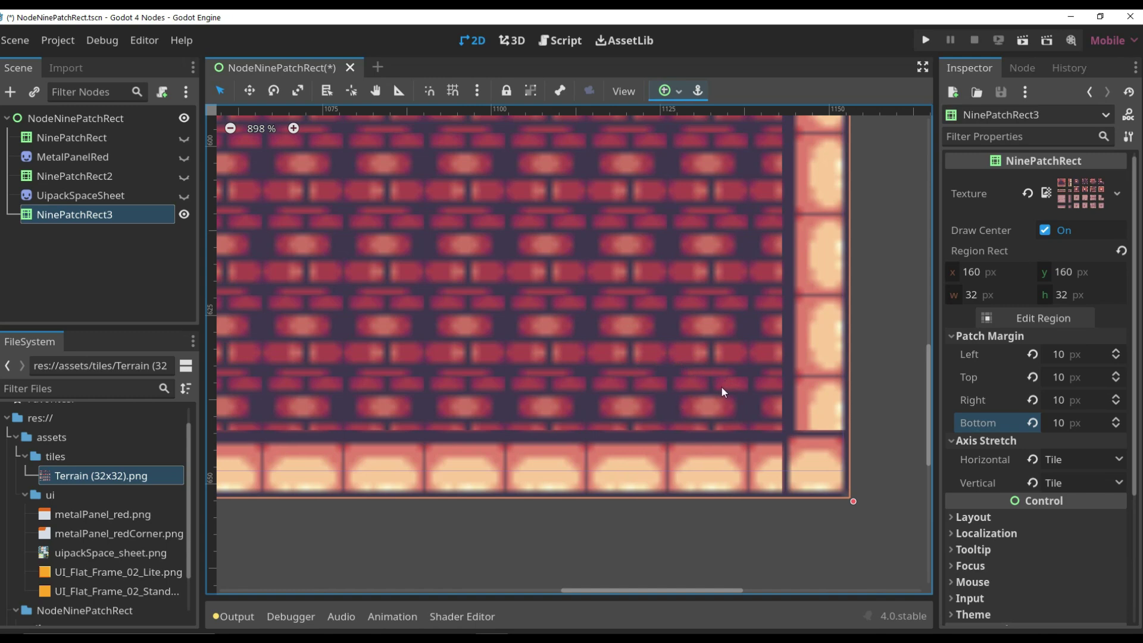
{"action": "scroll", "coordinate": [725, 396], "scroll_direction": "down", "scroll_amount": 4}
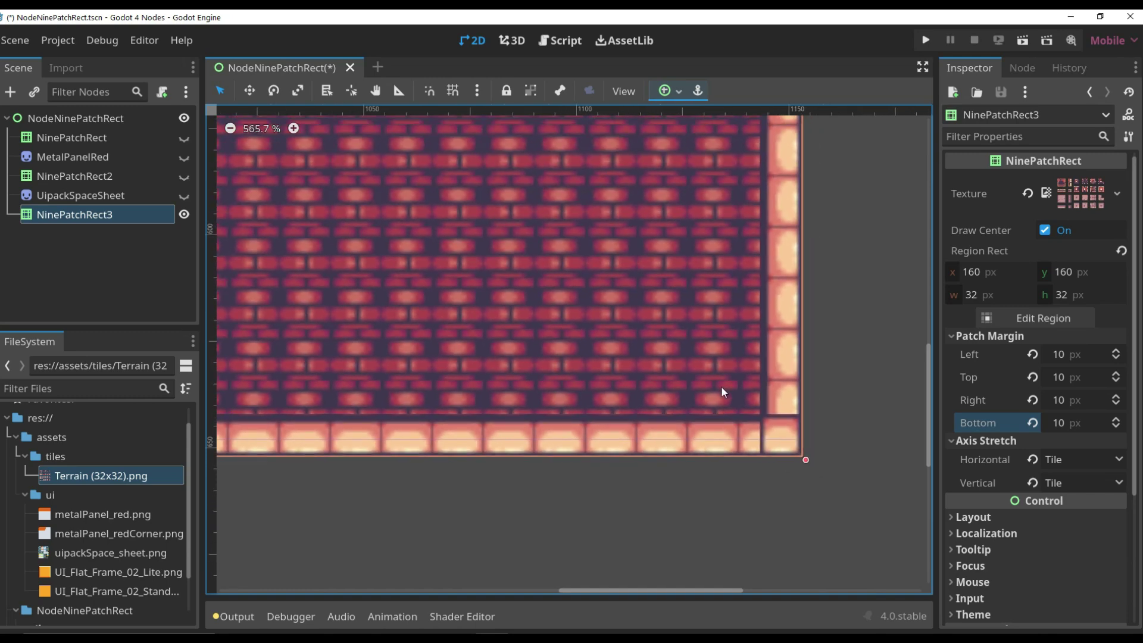
{"action": "scroll", "coordinate": [724, 392], "scroll_direction": "down", "scroll_amount": 15}
{"action": "scroll", "coordinate": [723, 392], "scroll_direction": "down", "scroll_amount": 2}
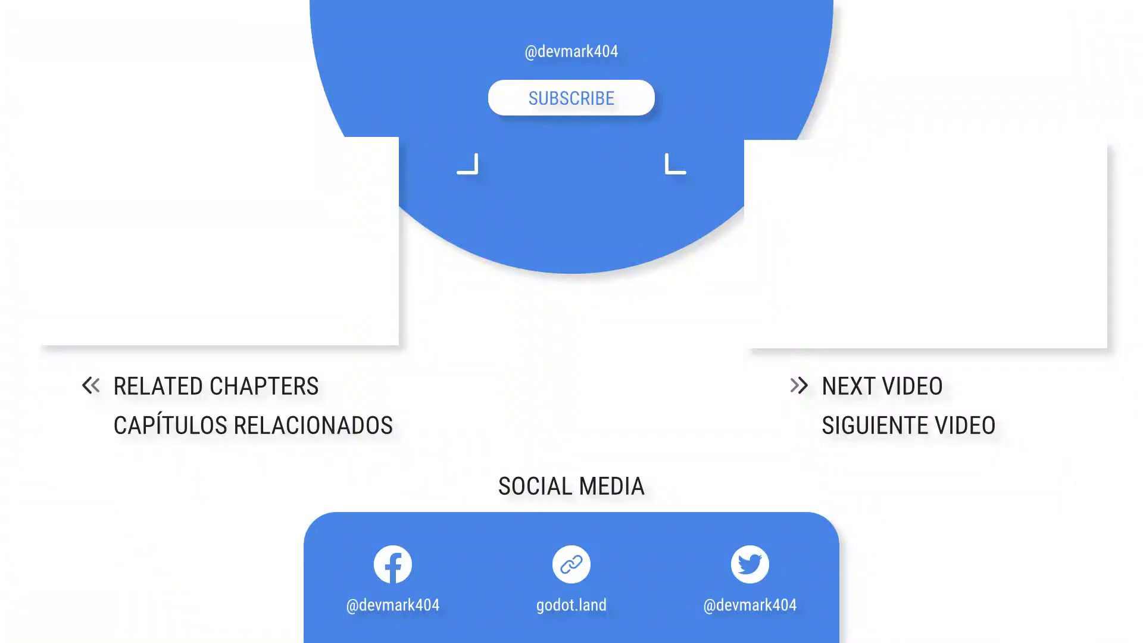